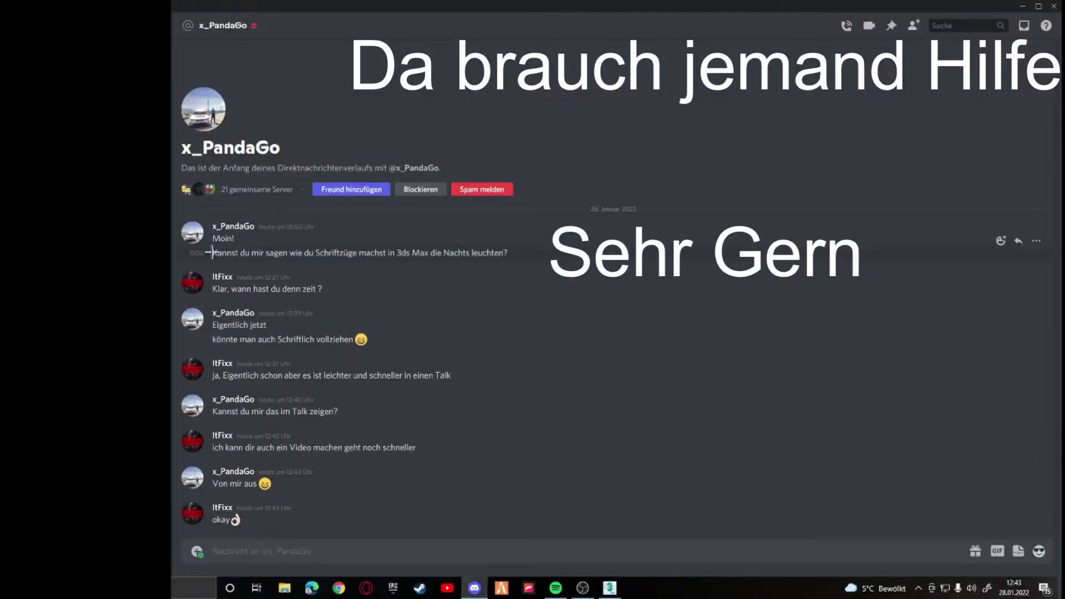
# Highlight the question about glowing lettering and the reply lines in the chat
pyautogui.moveTo(213, 252); pyautogui.dragTo(507, 252)
pyautogui.moveTo(332, 252)
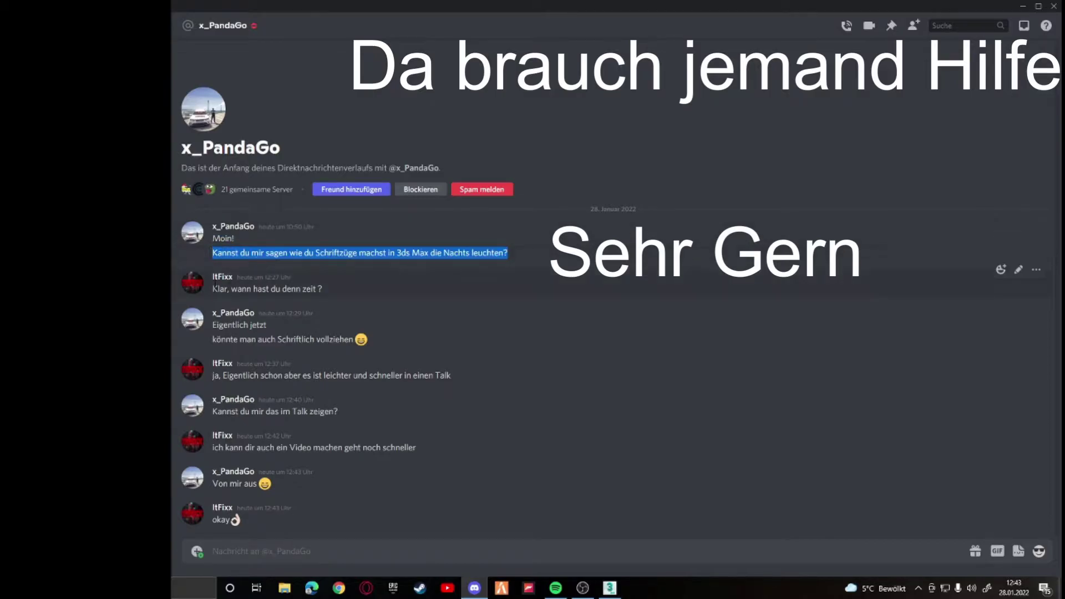
pyautogui.click(215, 284)
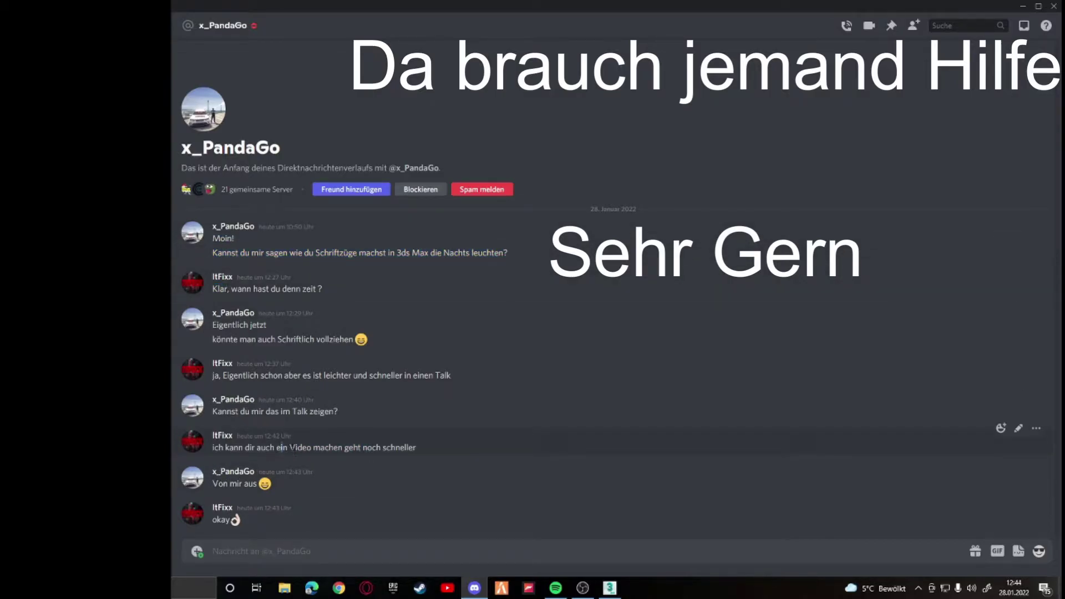
pyautogui.doubleClick(299, 447)
pyautogui.tripleClick(285, 482)
pyautogui.tripleClick(266, 518)
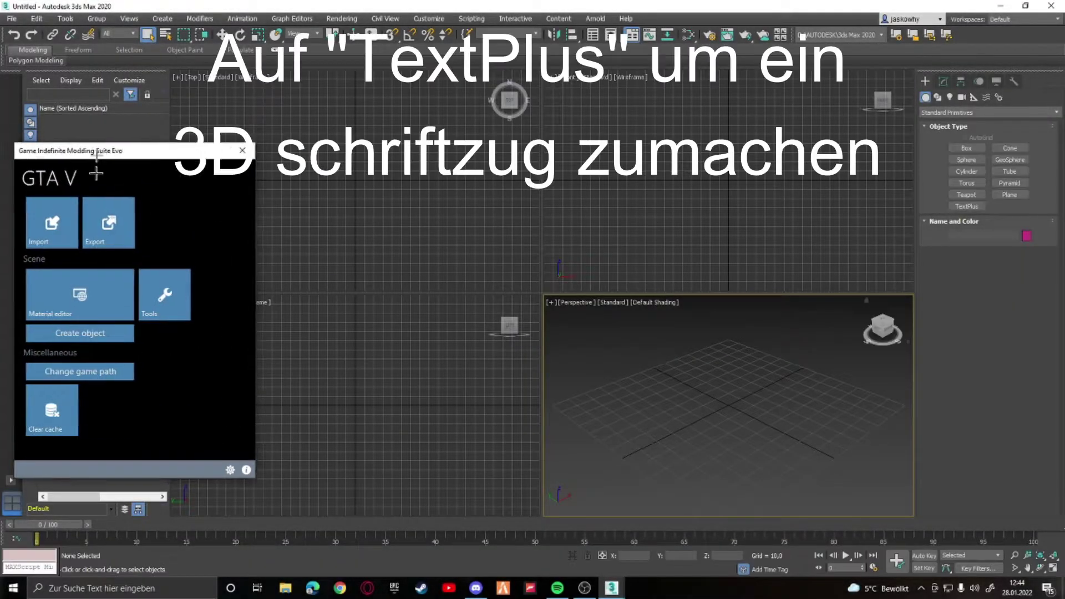
# Create a TextPlus object reading 'CITYNIGHT - GERMAN MODDING' in an enlarged Perspective view
pyautogui.moveTo(97, 155); pyautogui.dragTo(87, 252)
pyautogui.click(922, 83)
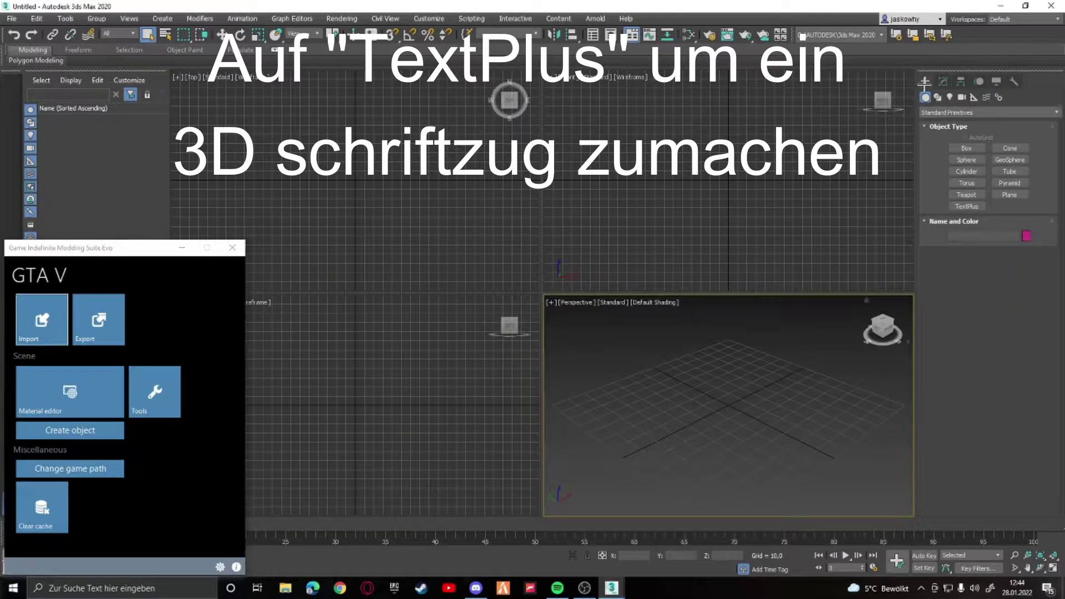
pyautogui.click(968, 206)
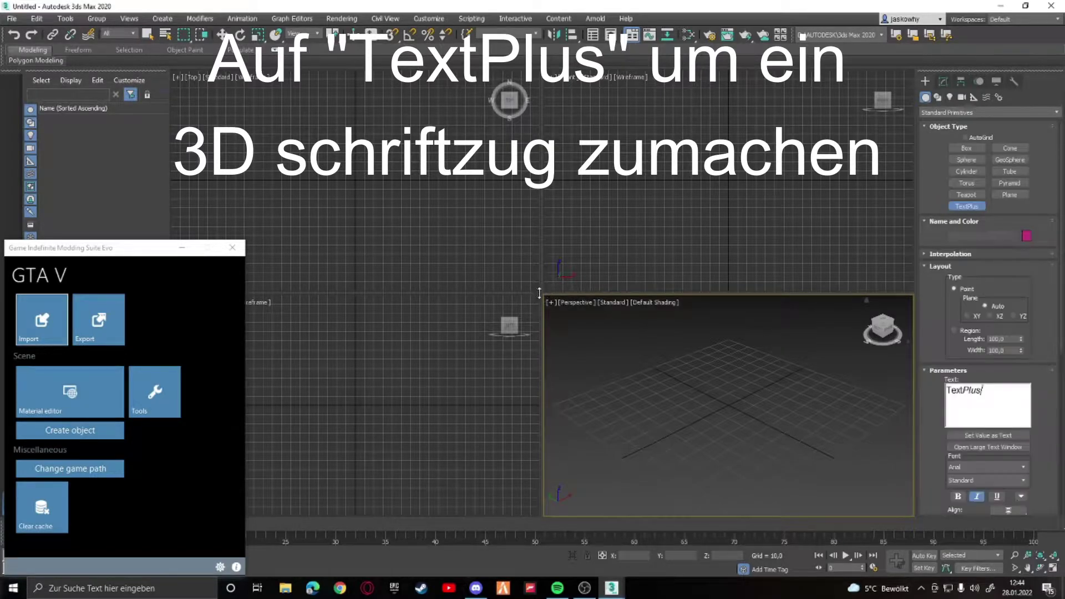
pyautogui.moveTo(531, 288); pyautogui.dragTo(209, 92)
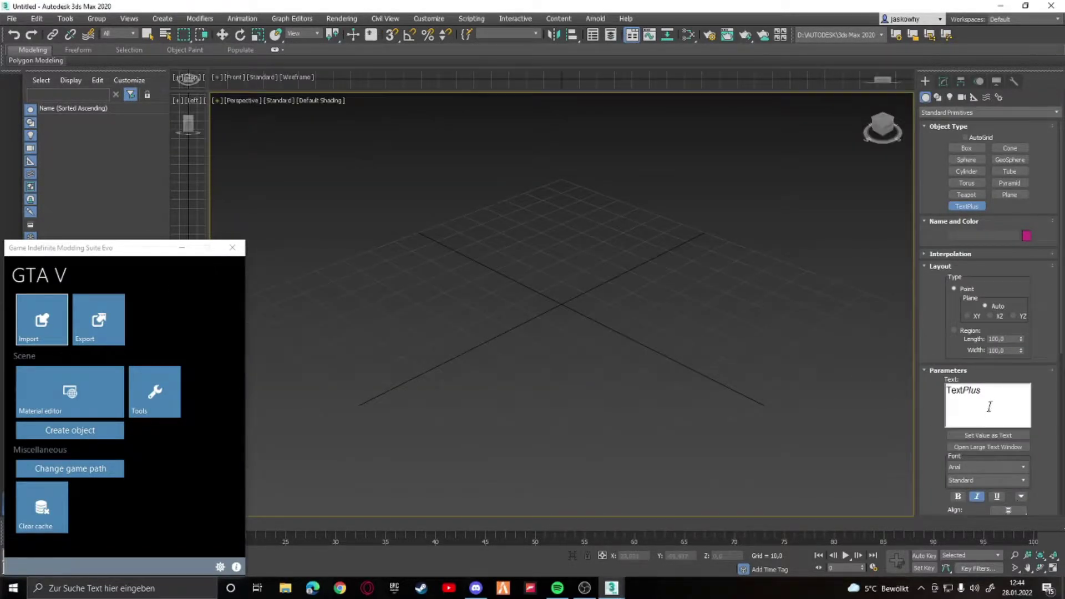
pyautogui.moveTo(990, 392); pyautogui.dragTo(940, 368)
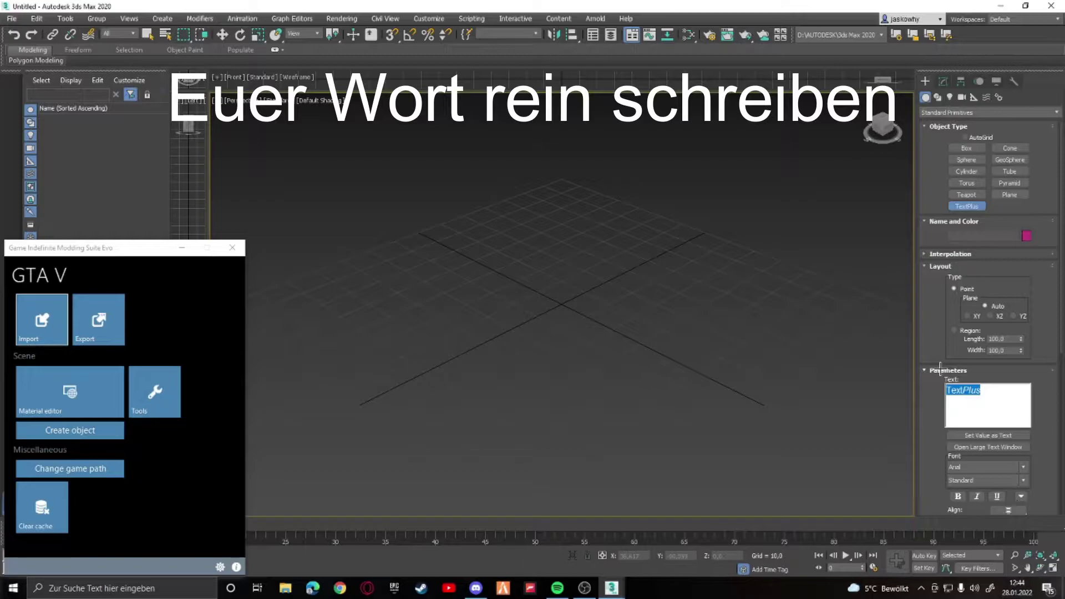
pyautogui.write('CITYN')
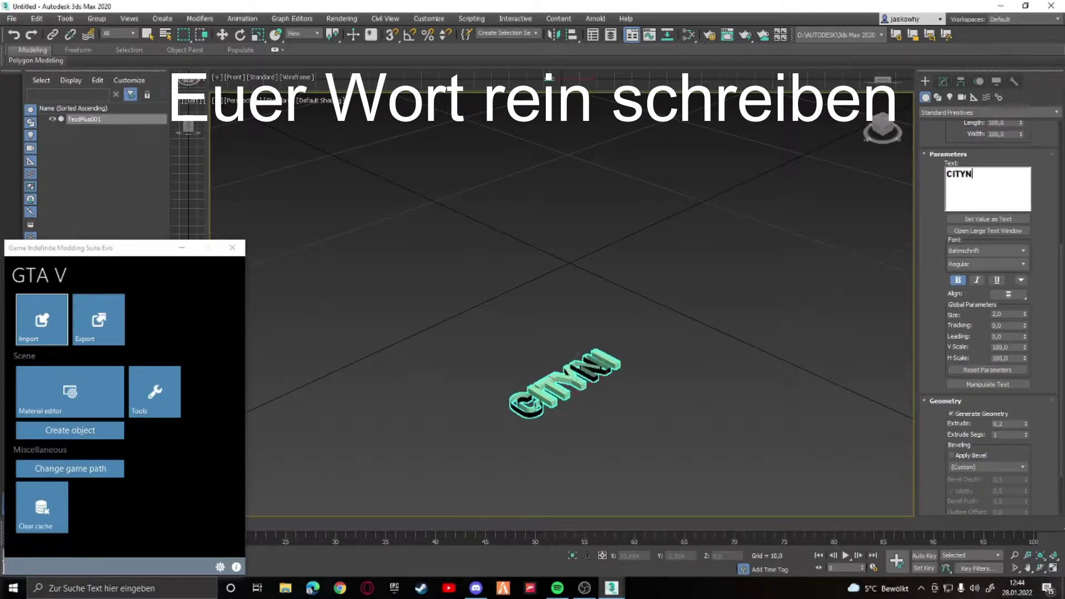
pyautogui.write('IGHT - GERMAN MO')
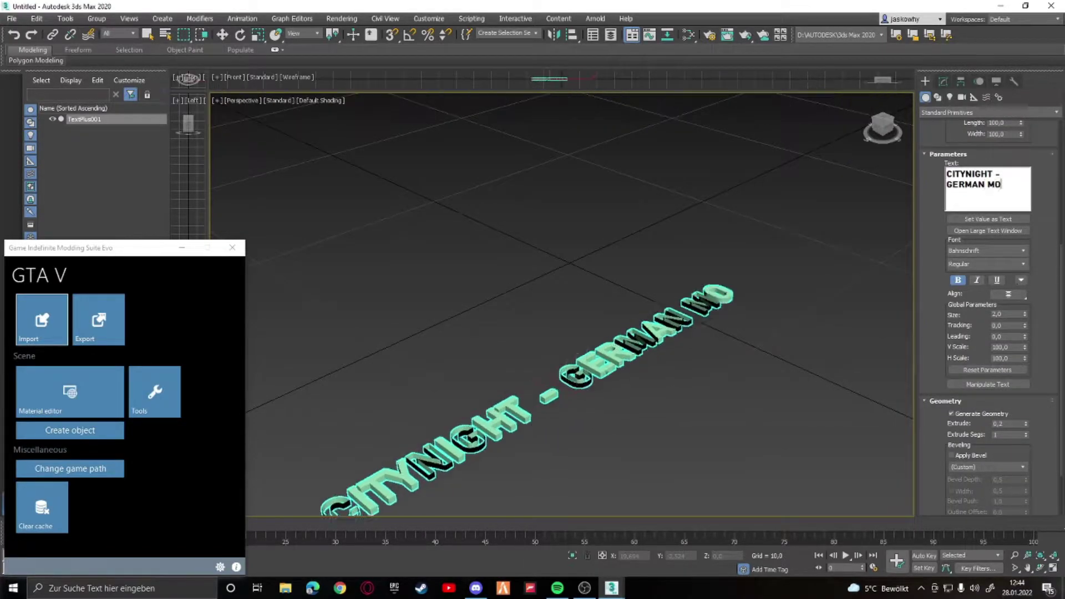
pyautogui.write('DDING')
# Set the text font to Arial Black with size 4
pyautogui.scroll(-3, 852, 163)
pyautogui.click(1021, 249)
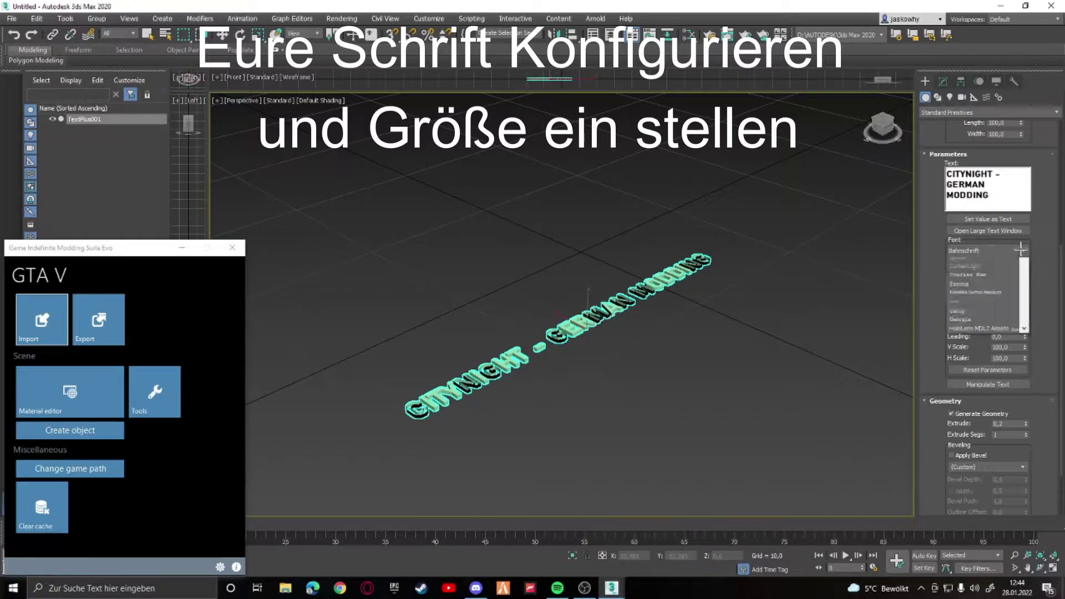
pyautogui.scroll(2, 992, 310)
pyautogui.click(993, 319)
pyautogui.click(1023, 251)
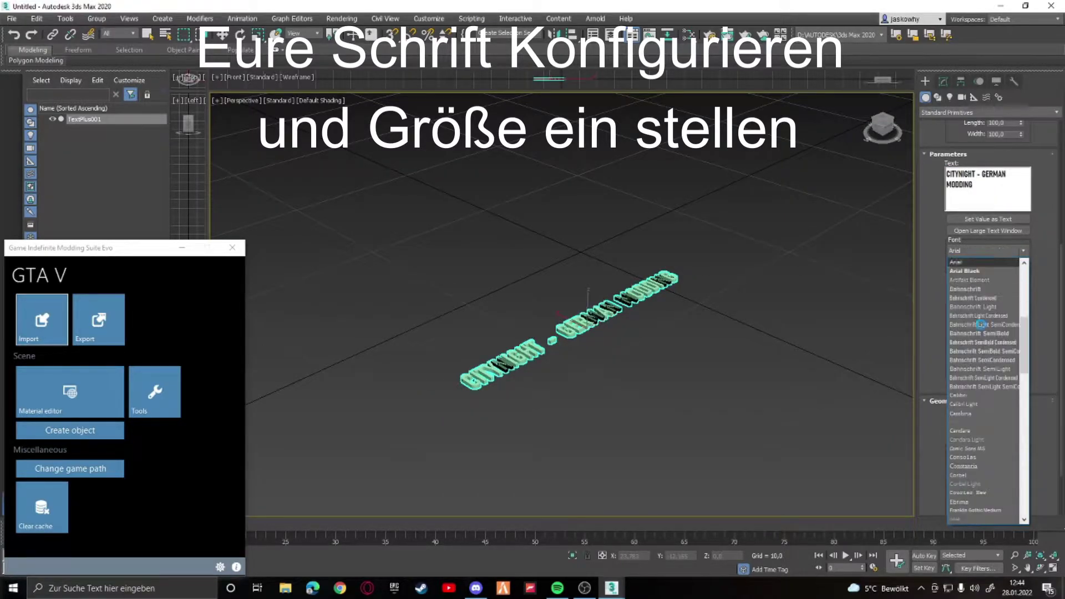
pyautogui.click(965, 270)
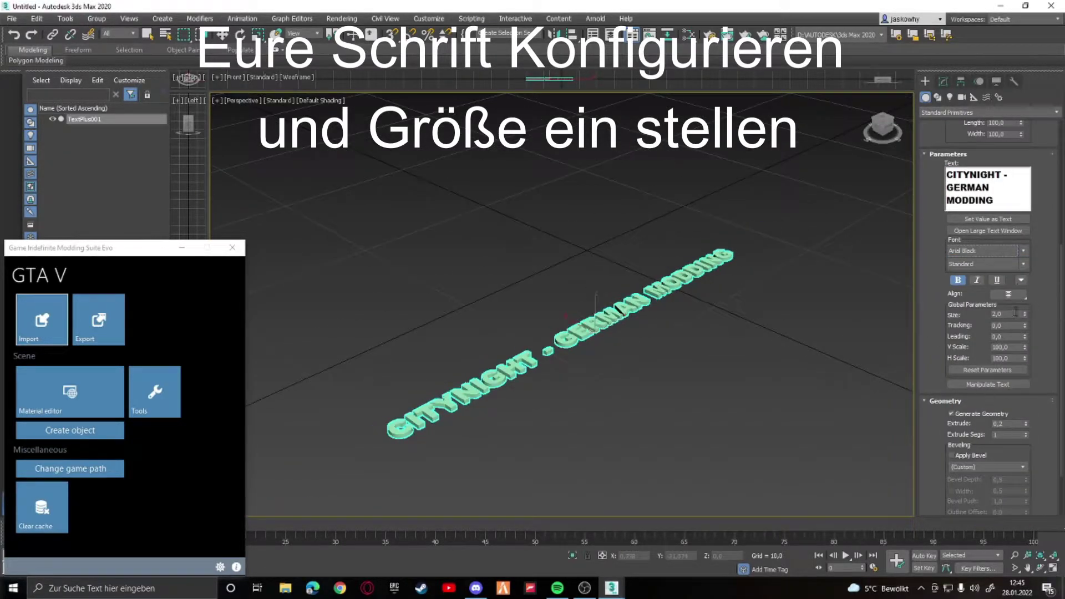
pyautogui.write('4')
pyautogui.press('Return')
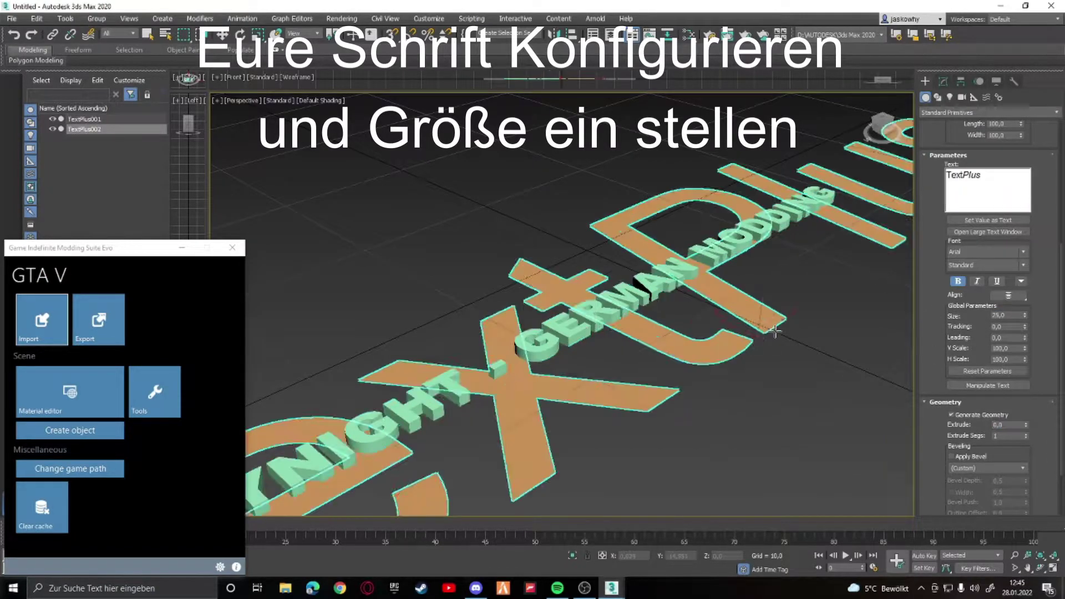
# Delete the stray TextPlus002 object that was accidentally placed
pyautogui.click(652, 326)
pyautogui.rightClick(92, 132)
pyautogui.click(145, 178)
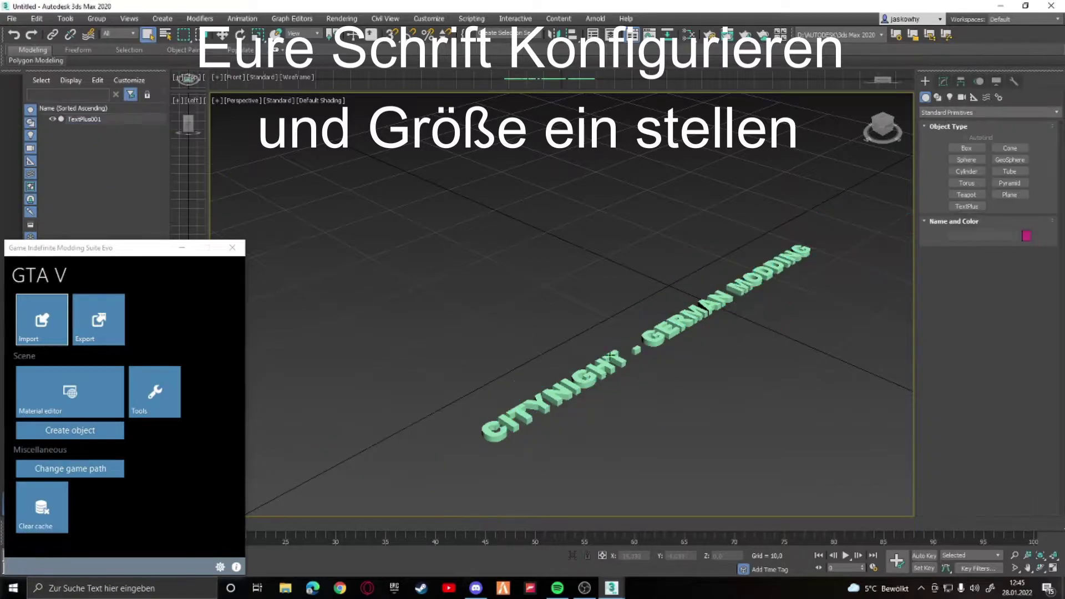
# Rotate the text upright with 90° type-in rotations around X and Z
pyautogui.press('e')
pyautogui.moveTo(691, 338); pyautogui.dragTo(780, 371)
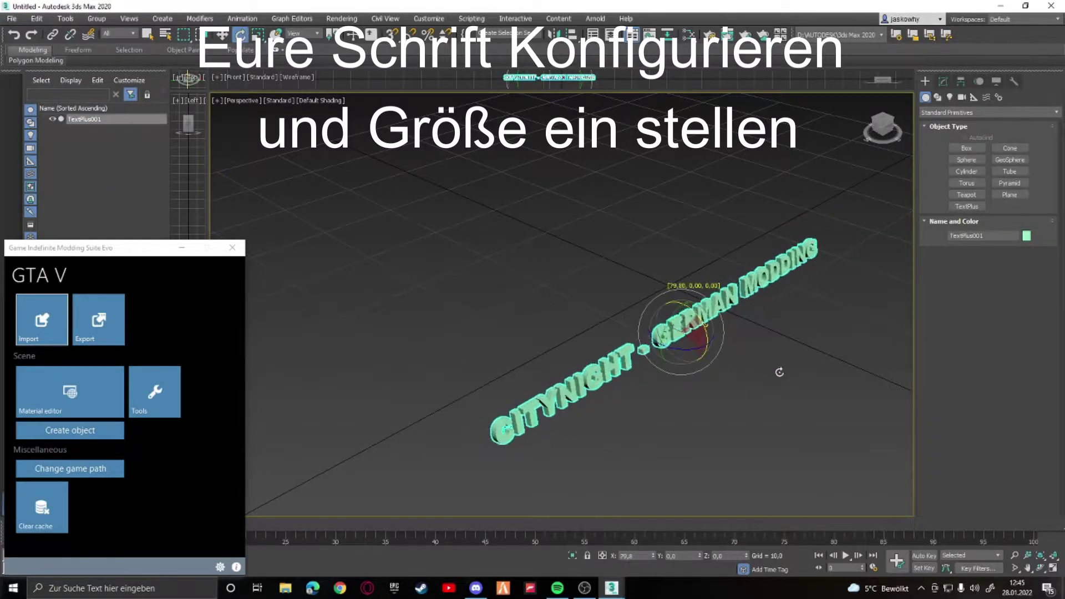
pyautogui.write('90')
pyautogui.press('Return')
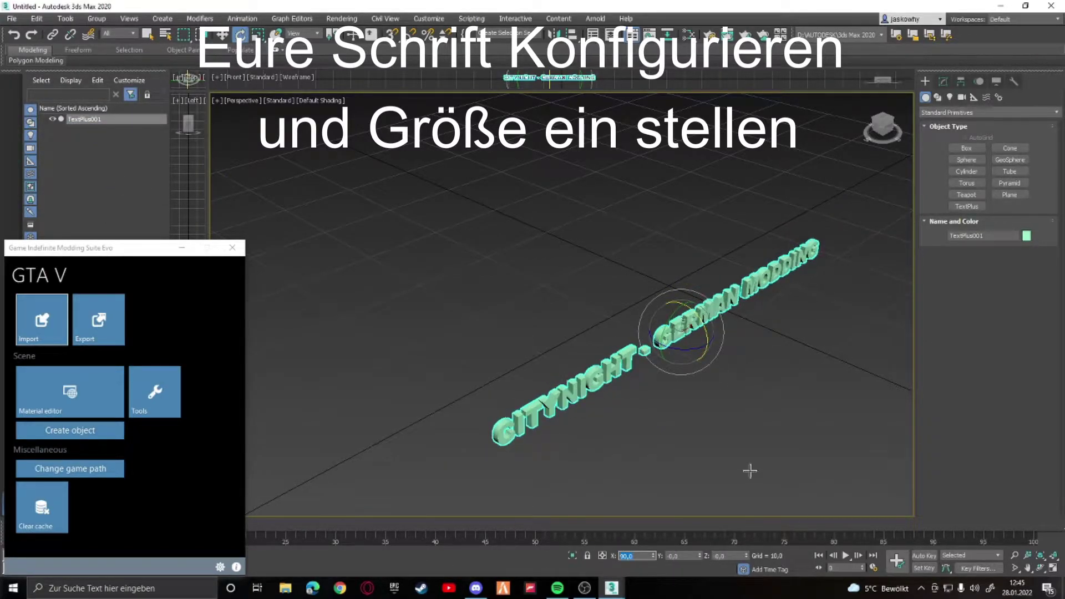
pyautogui.press('Tab')
pyautogui.write('90')
pyautogui.press('Return')
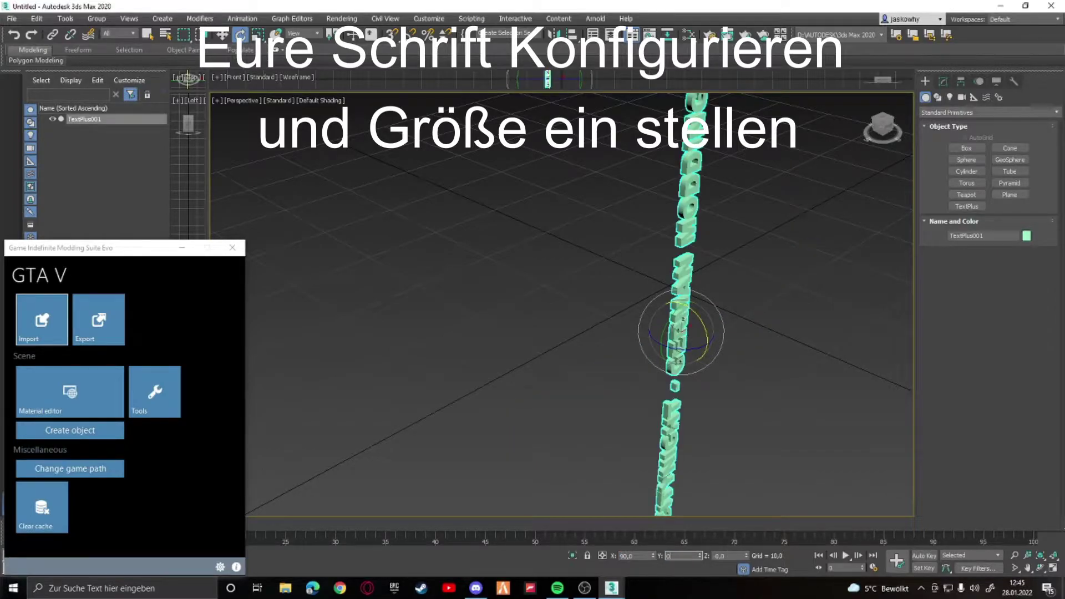
pyautogui.press('Return')
pyautogui.click(723, 556)
pyautogui.write('90')
pyautogui.press('Return')
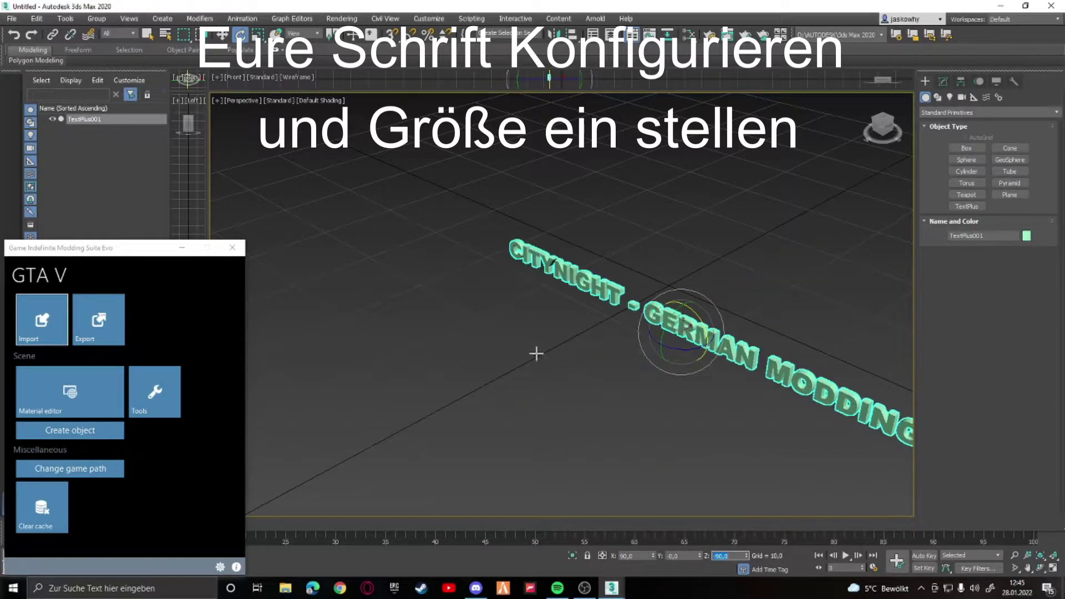
# Place the text at position X/Y/Z 0 and reselect it from a flatter view
pyautogui.press('w')
pyautogui.write('0')
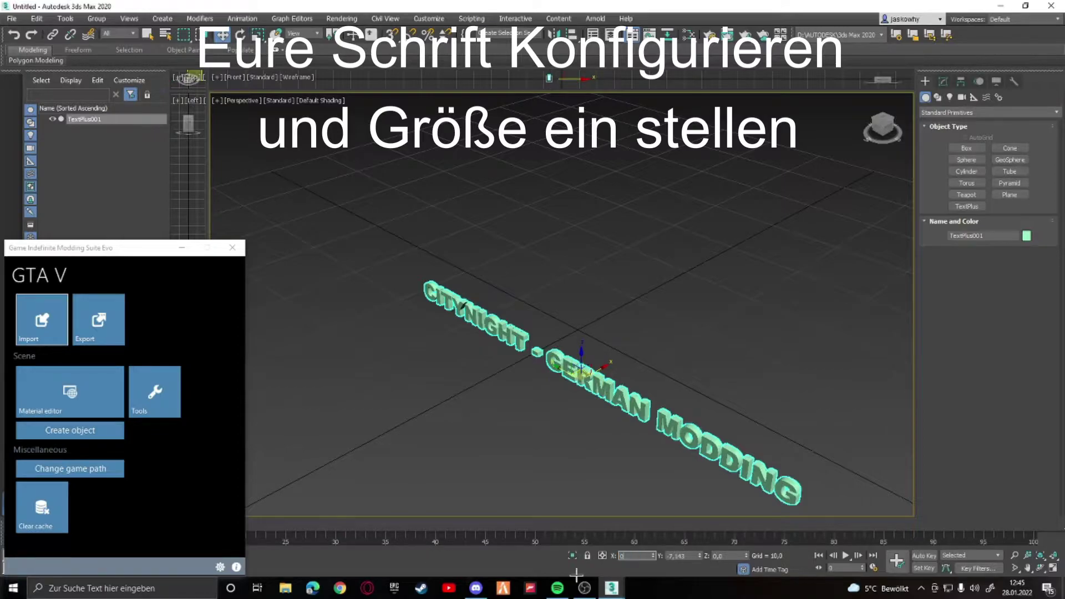
pyautogui.press('Return')
pyautogui.press('Tab')
pyautogui.write('0')
pyautogui.press('Return')
pyautogui.click(724, 555)
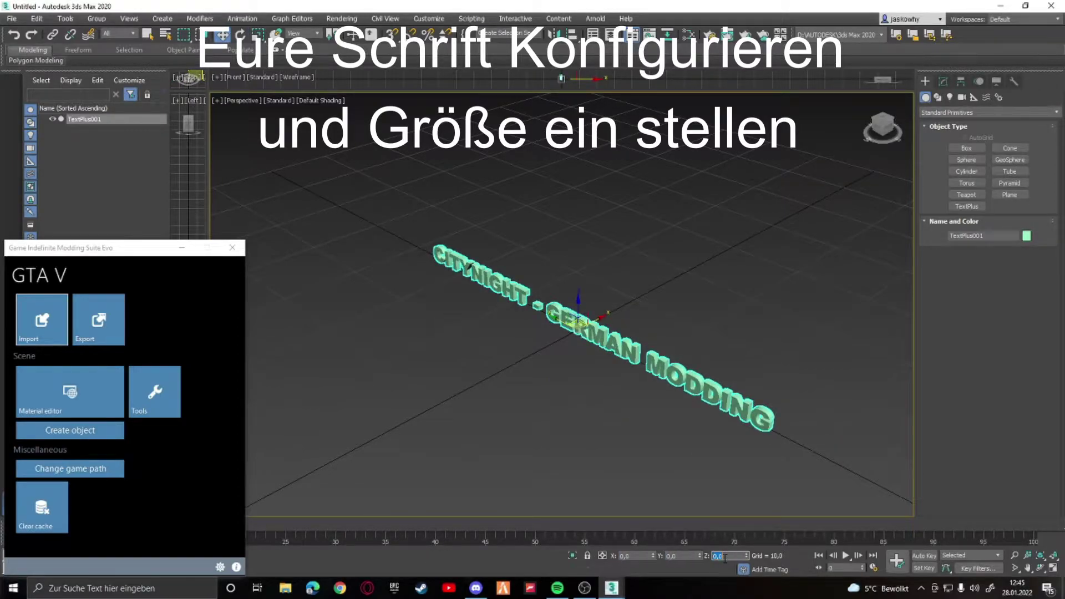
pyautogui.click(579, 427)
pyautogui.scroll(3, 579, 427)
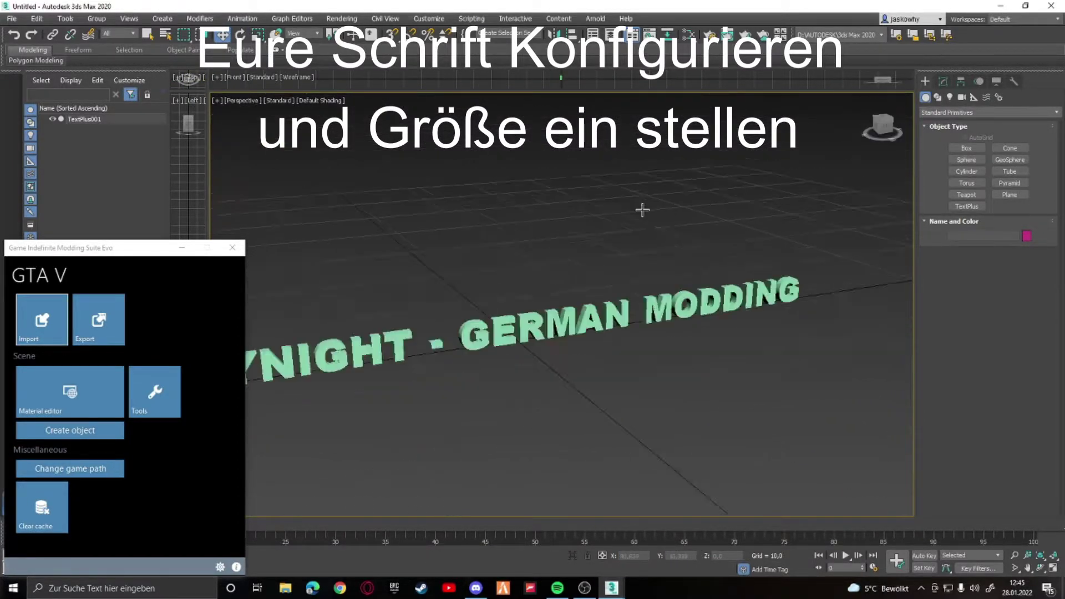
pyautogui.keyDown('alt'); pyautogui.moveTo(642, 209); pyautogui.dragTo(551, 288, button='middle'); pyautogui.keyUp('alt')
pyautogui.click(550, 288)
# Convert the text object to an Editable Mesh
pyautogui.click(942, 81)
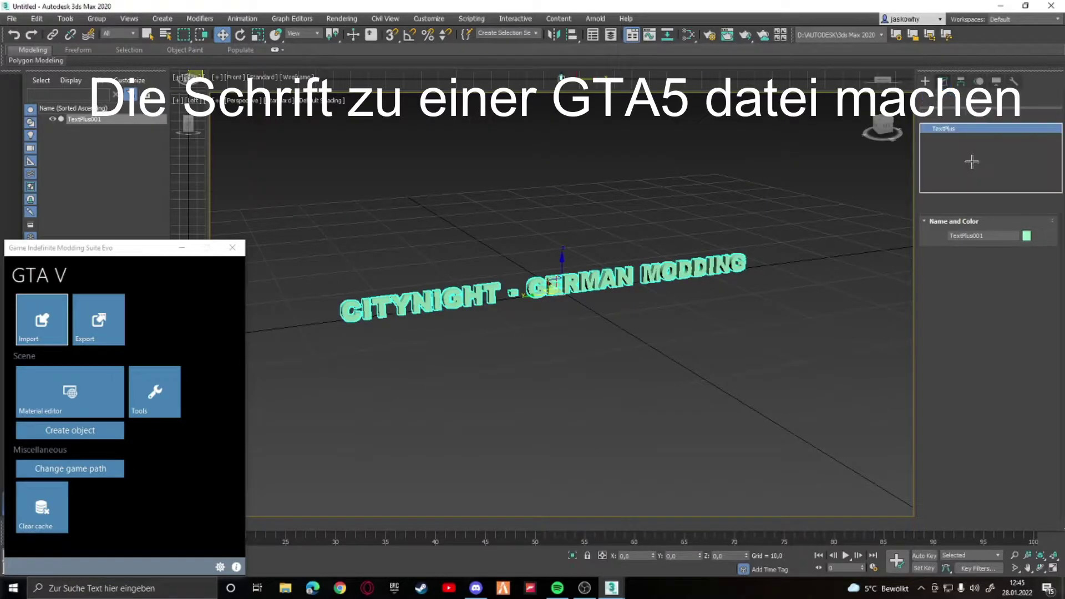
pyautogui.rightClick(964, 158)
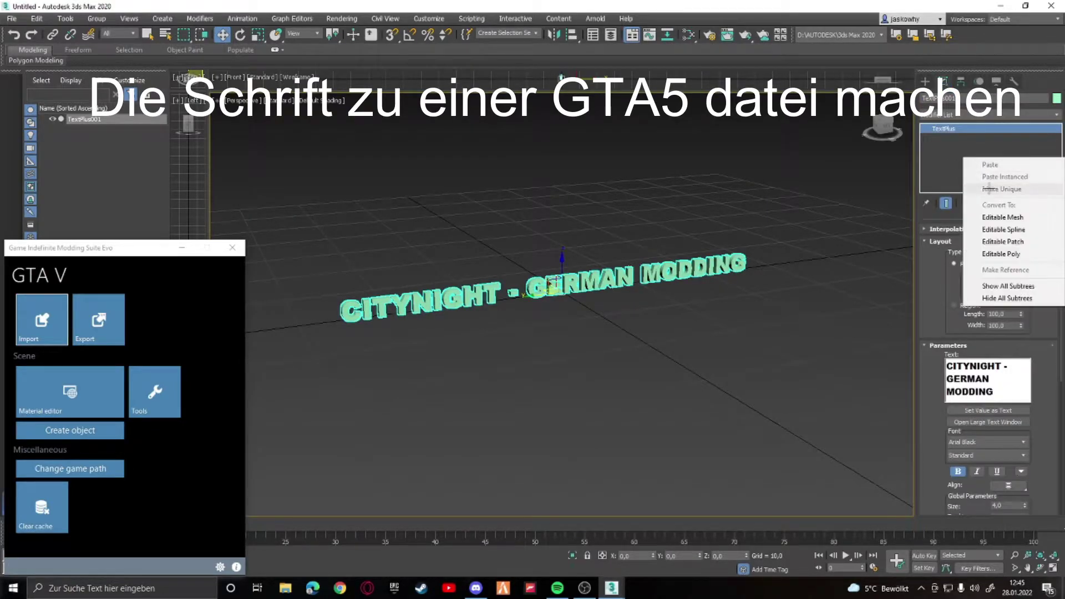
pyautogui.click(1003, 218)
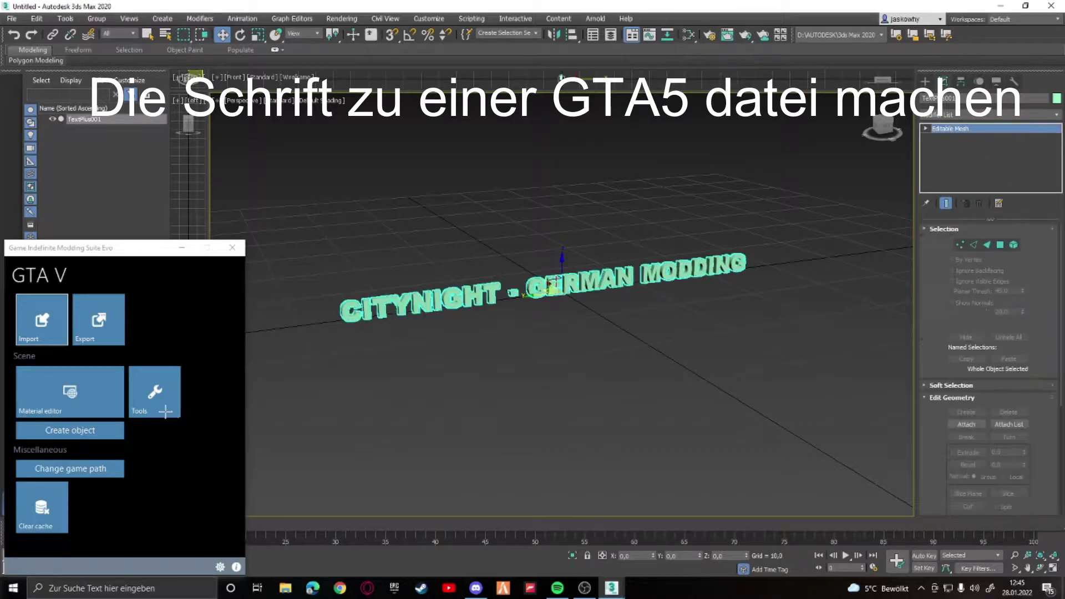
# Add a GIMS Evo Game mesh modifier to the text, then return to the suite home page
pyautogui.click(70, 430)
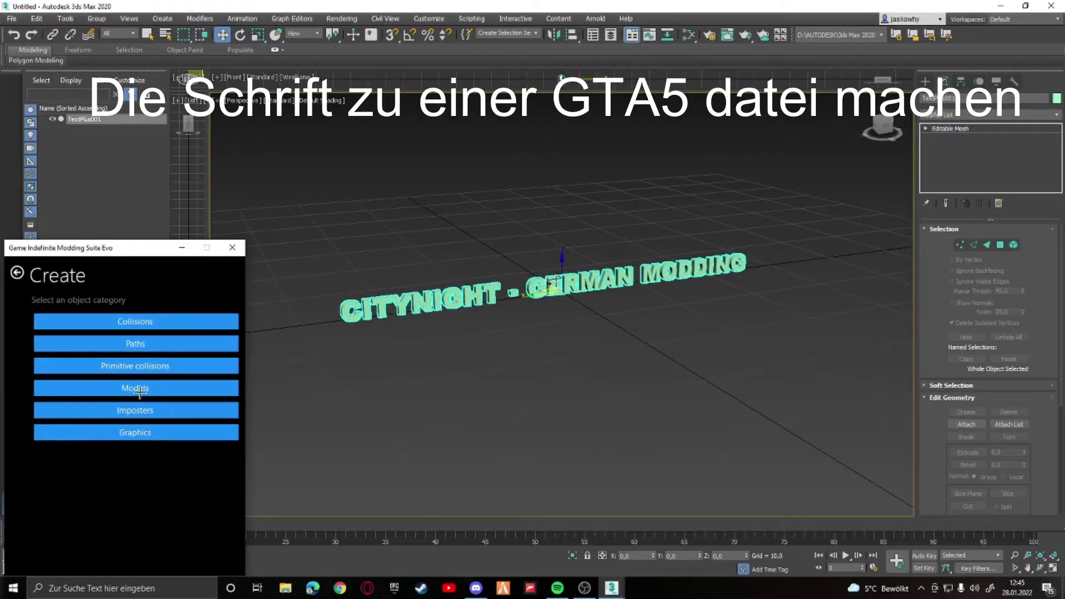
pyautogui.click(140, 390)
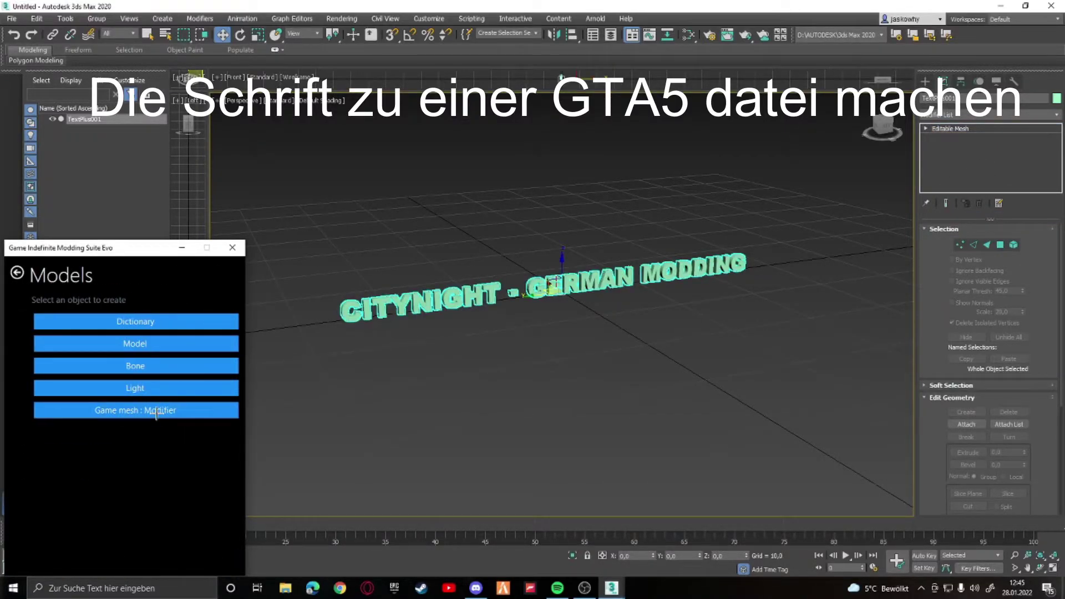
pyautogui.click(156, 411)
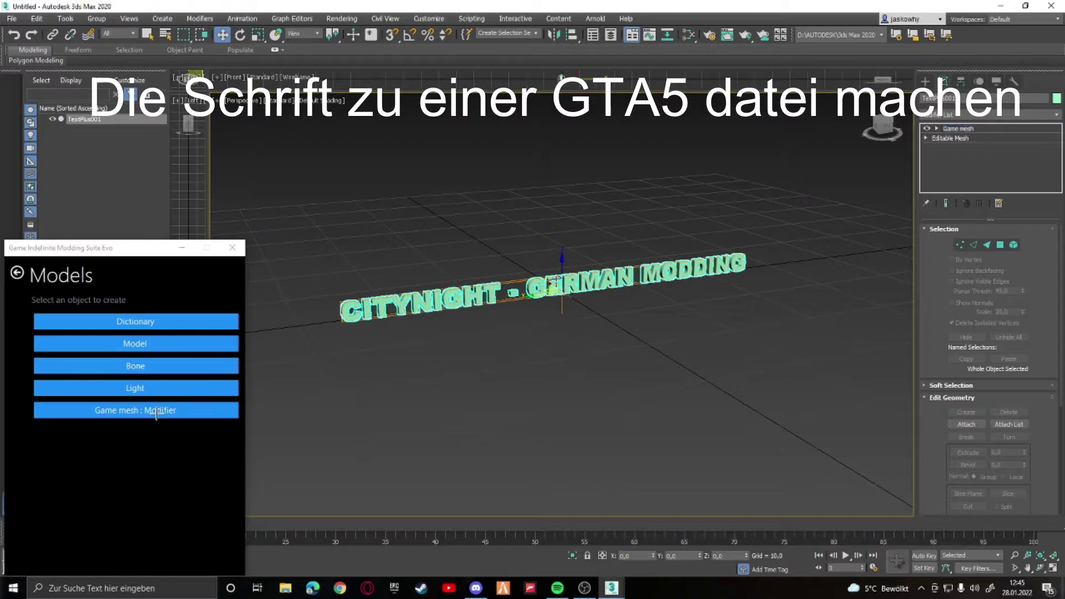
pyautogui.click(981, 138)
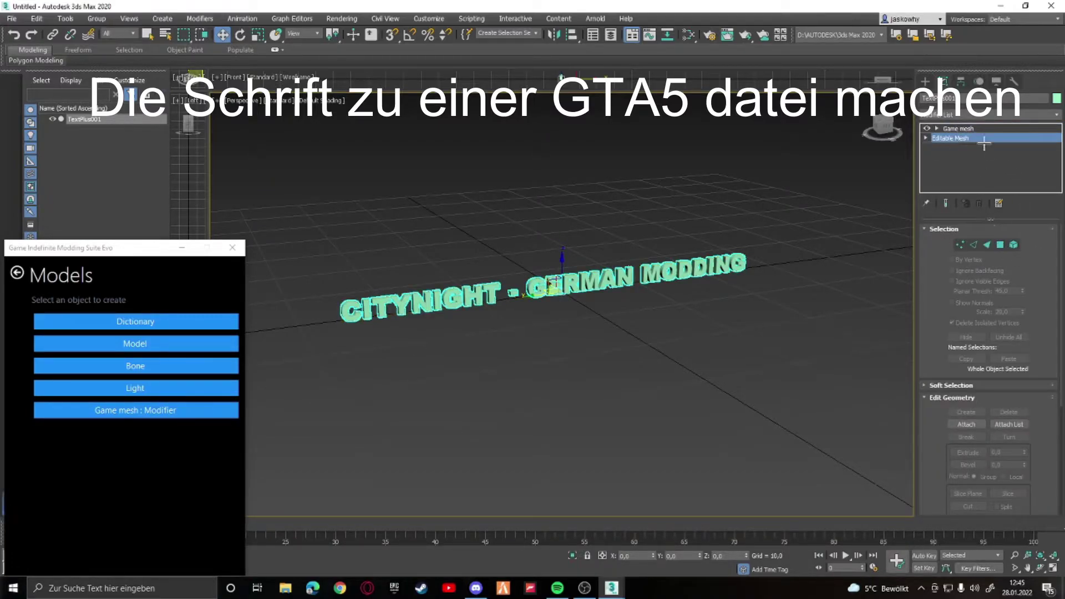
pyautogui.click(17, 273)
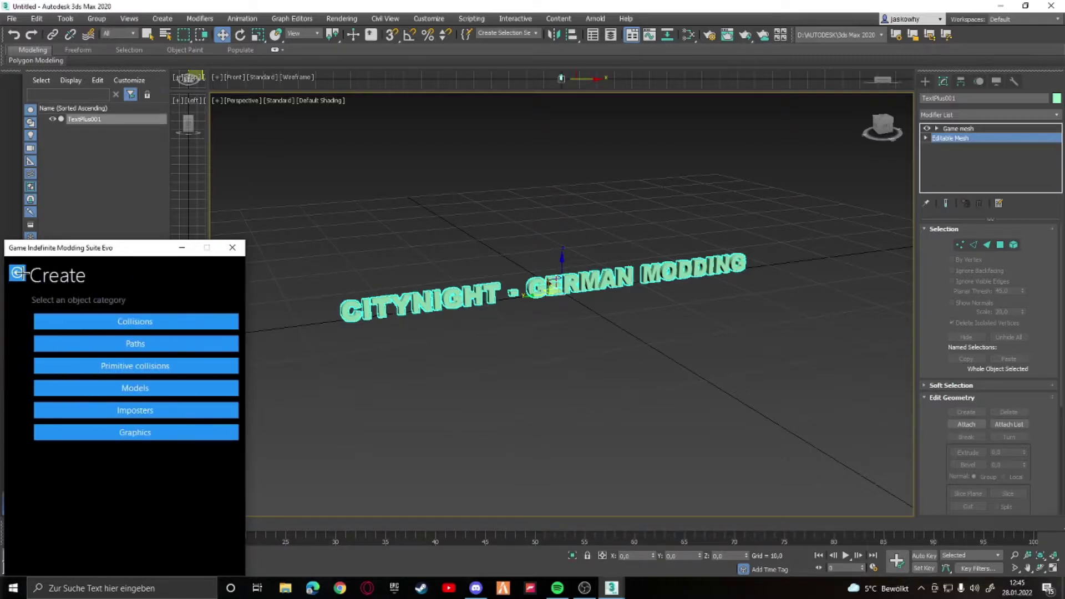
# Convert the text's first material slot to a GIMS V material, confirming Ja
pyautogui.click(67, 393)
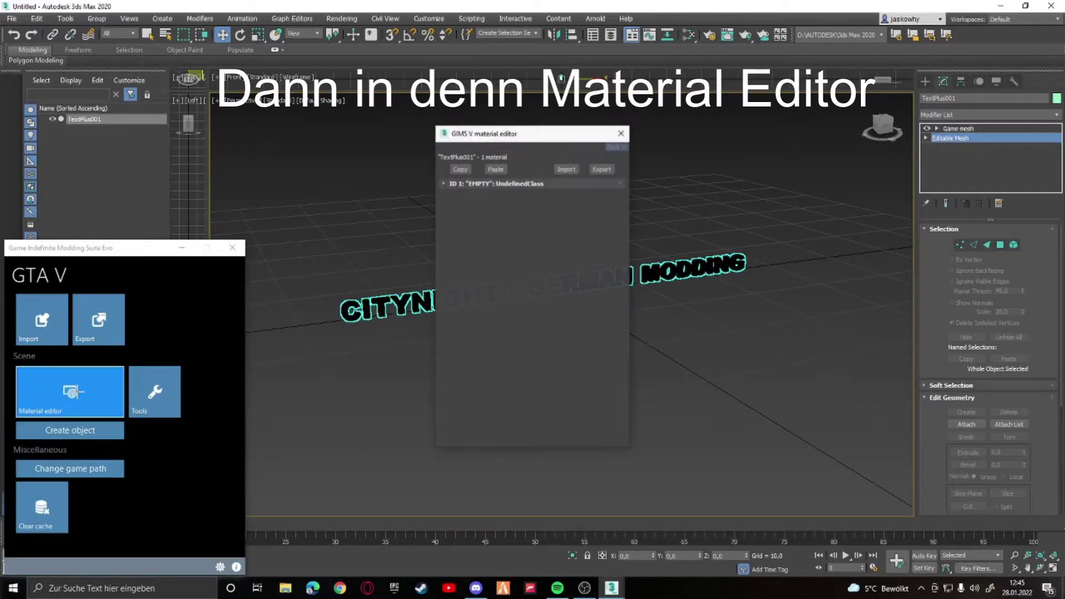
pyautogui.click(547, 184)
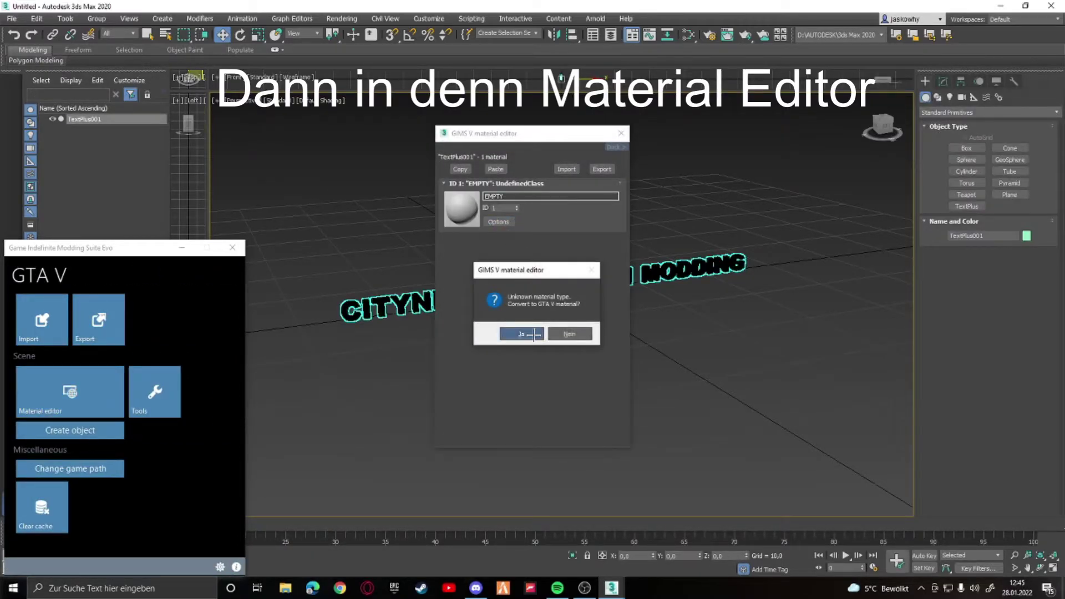
pyautogui.click(521, 334)
pyautogui.moveTo(501, 133)
pyautogui.mouseDown()
pyautogui.moveTo(346, 288)
pyautogui.moveTo(365, 282)
pyautogui.mouseUp()
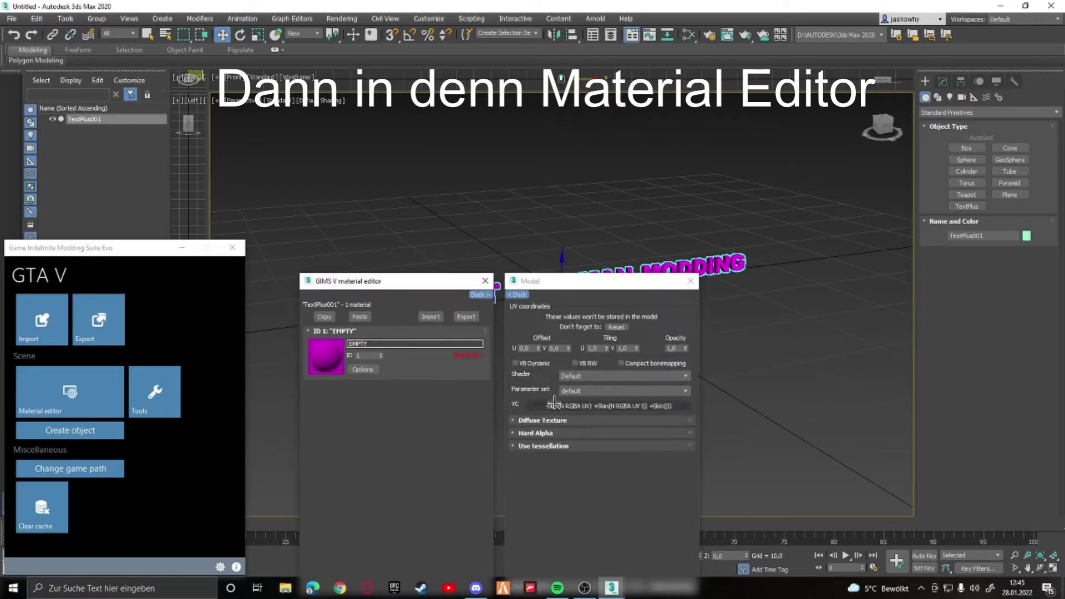
# Set shader Emissive, parameter set emissivestrong_alpha, and load rot.dds as the diffuse texture
pyautogui.click(588, 375)
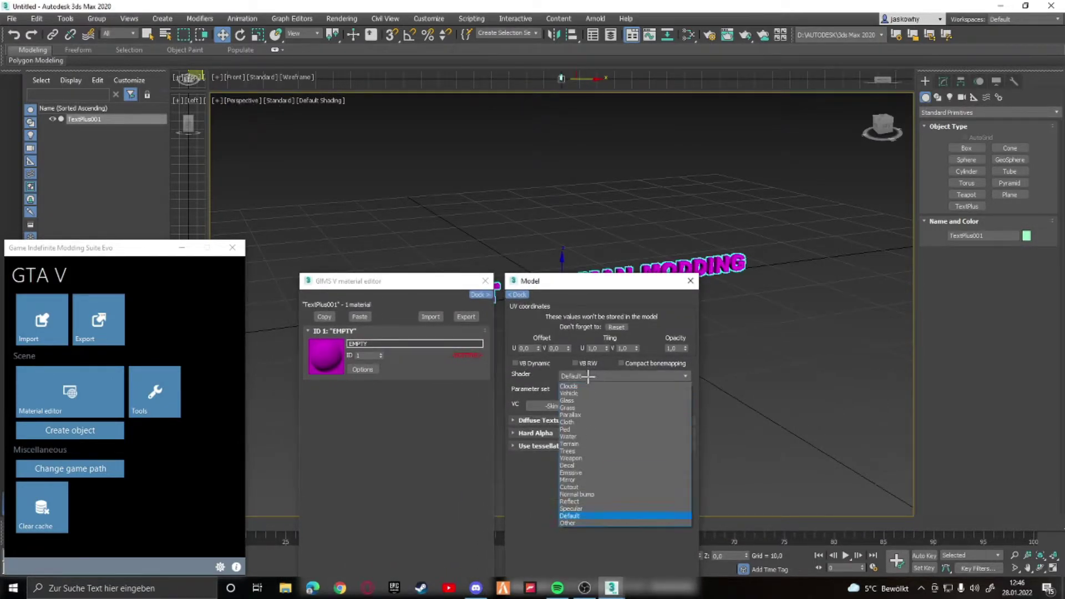
pyautogui.click(594, 473)
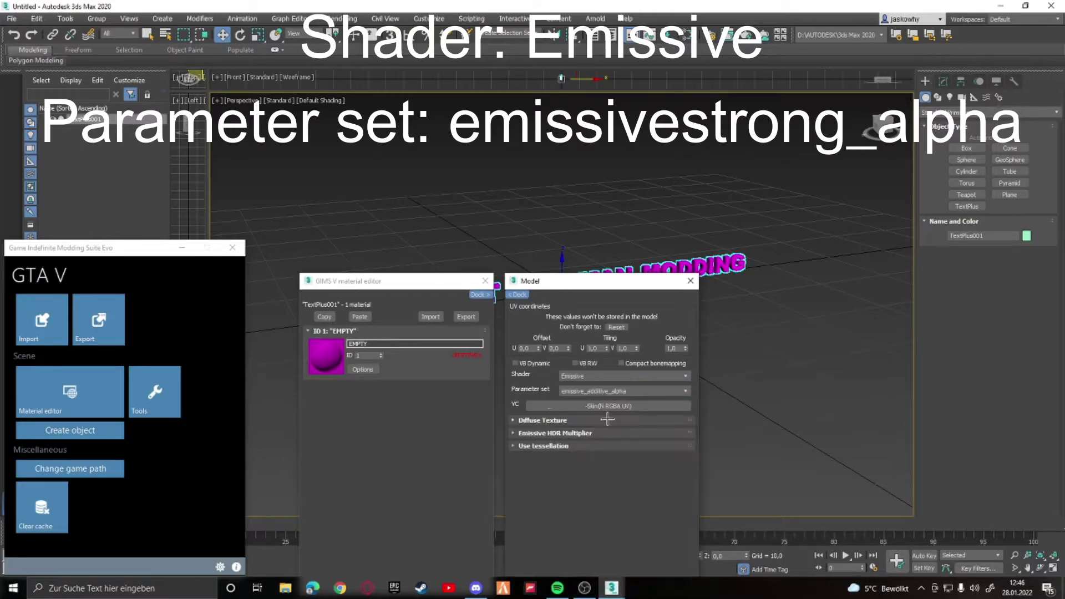
pyautogui.click(612, 391)
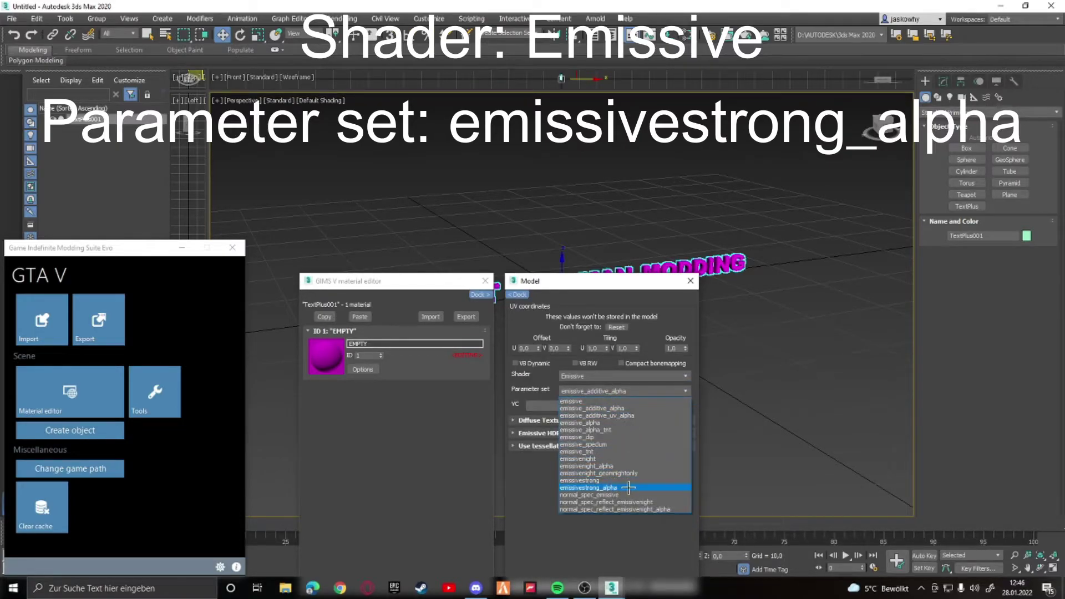
pyautogui.click(628, 487)
pyautogui.click(636, 421)
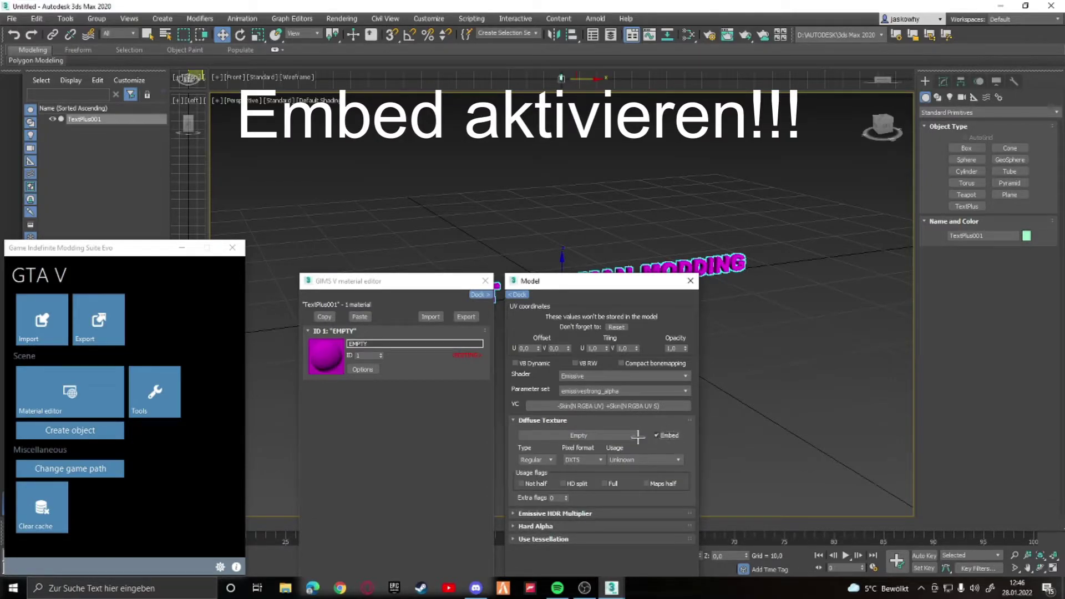
pyautogui.click(604, 435)
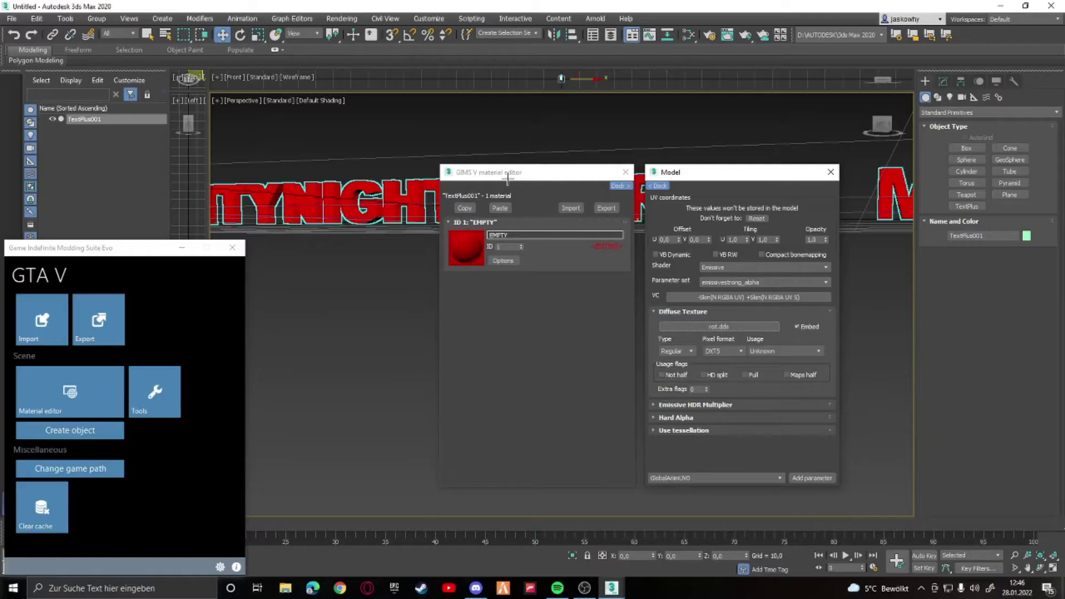
# Set the Emissive HDR Multiplier to about mid-range (8.035)
pyautogui.scroll(-2, 418, 211)
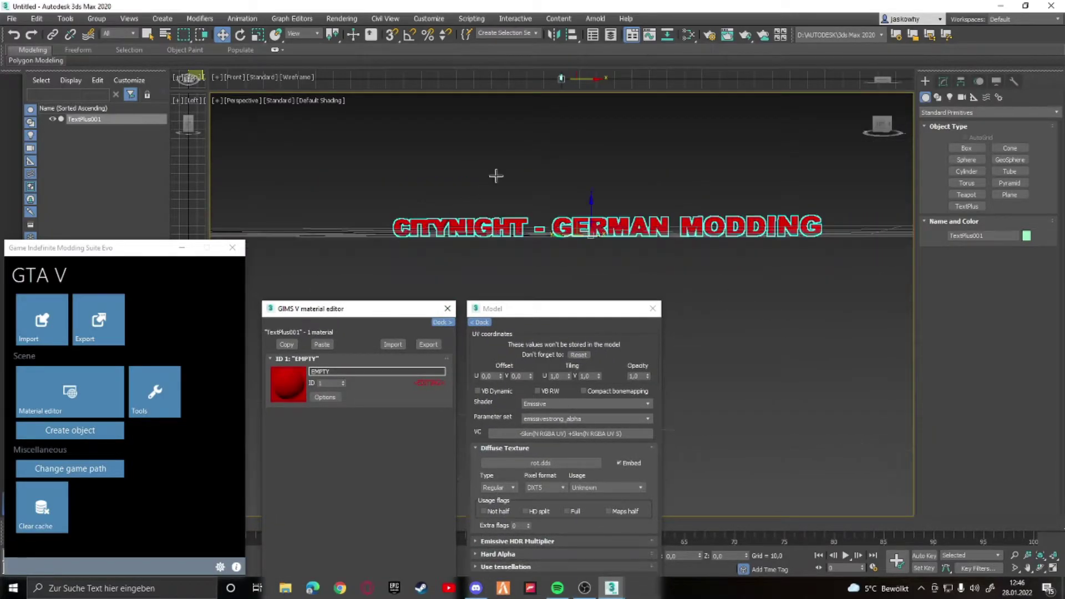
pyautogui.keyDown('alt'); pyautogui.moveTo(496, 175); pyautogui.dragTo(649, 192, button='middle'); pyautogui.keyUp('alt')
pyautogui.scroll(-2, 316, 207)
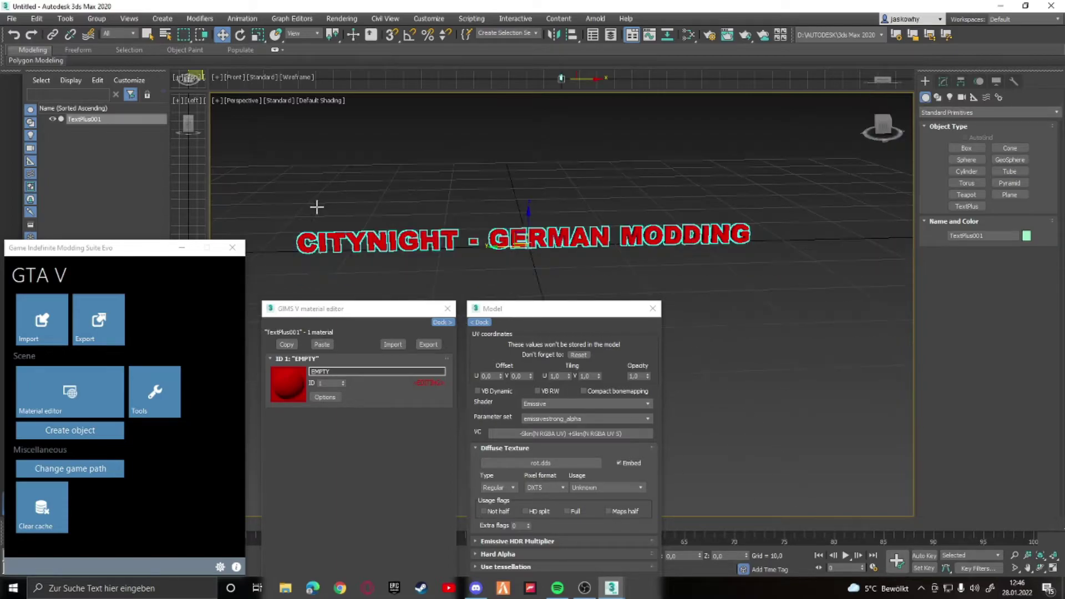
pyautogui.scroll(1, 469, 223)
pyautogui.scroll(-1, 469, 223)
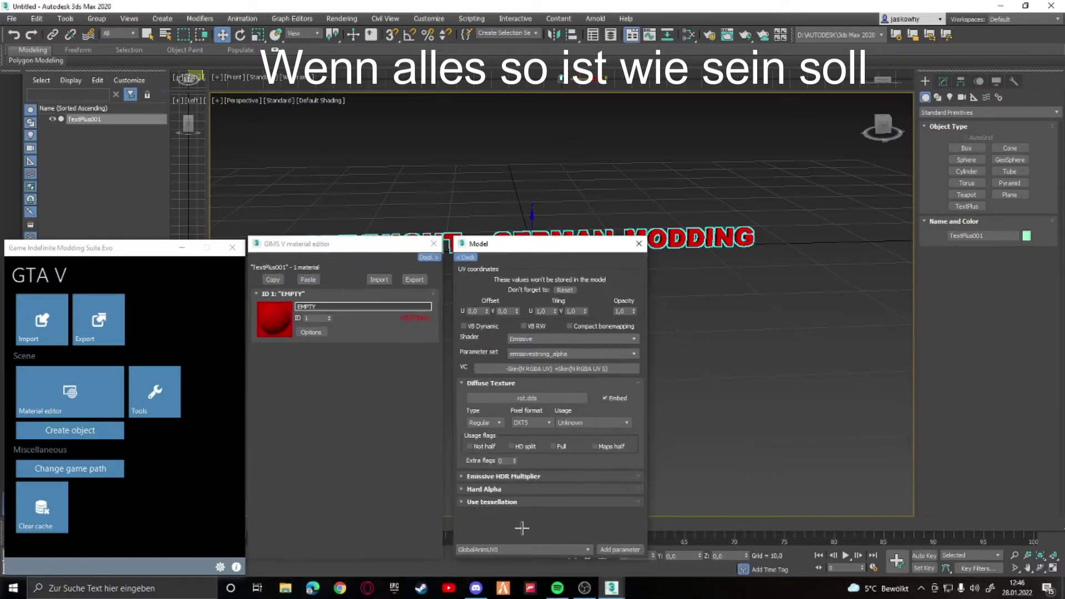
pyautogui.click(513, 474)
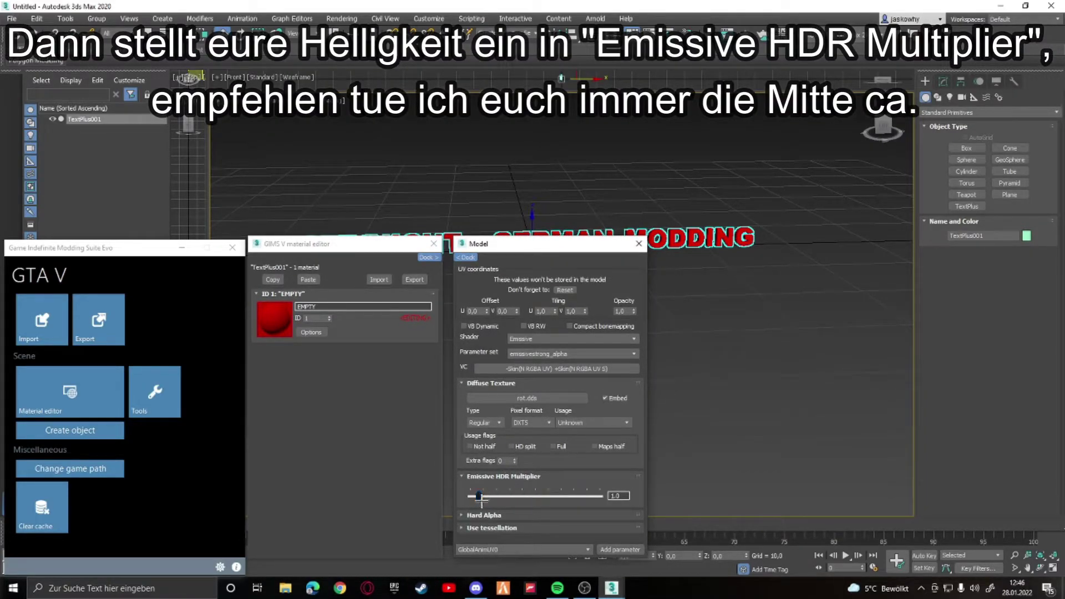
pyautogui.moveTo(493, 496); pyautogui.dragTo(538, 497)
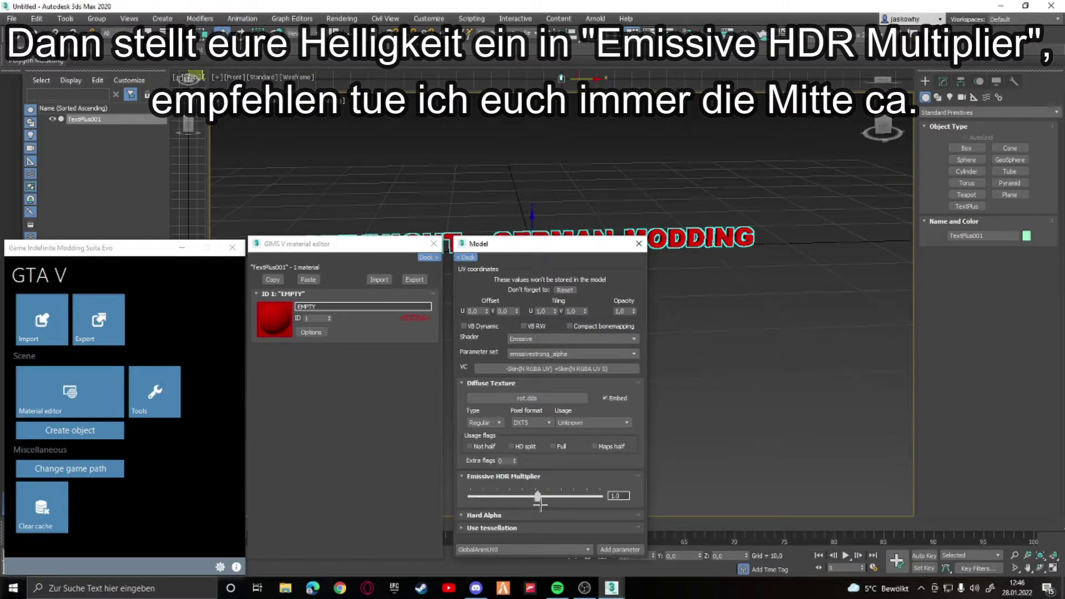
# Close the Model panel and the GIMS V material editor, then clear the selection
pyautogui.click(493, 515)
pyautogui.click(485, 509)
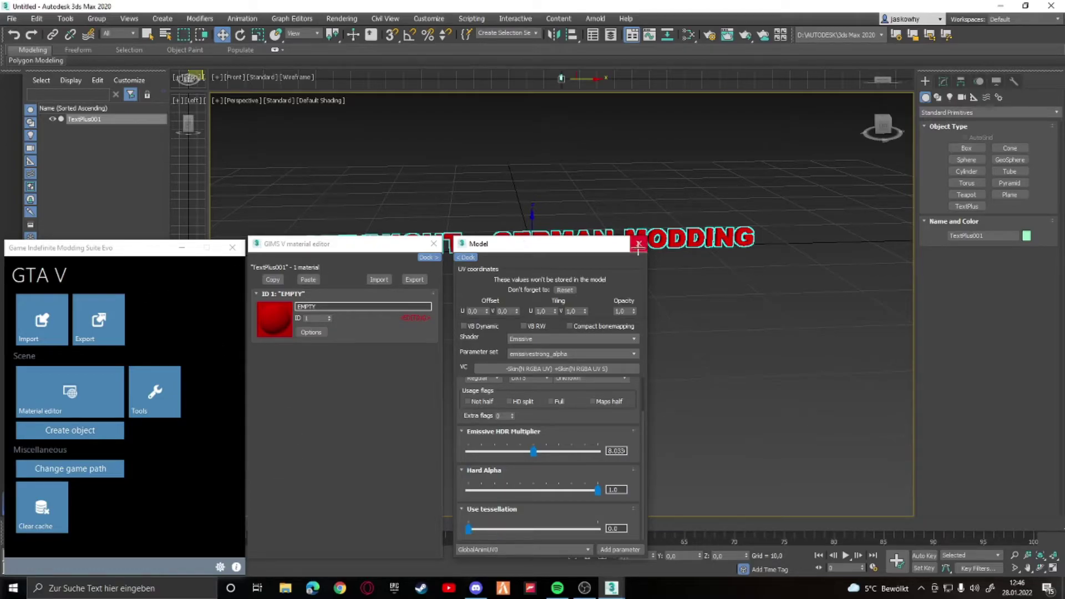
pyautogui.click(638, 243)
pyautogui.click(433, 248)
pyautogui.click(94, 139)
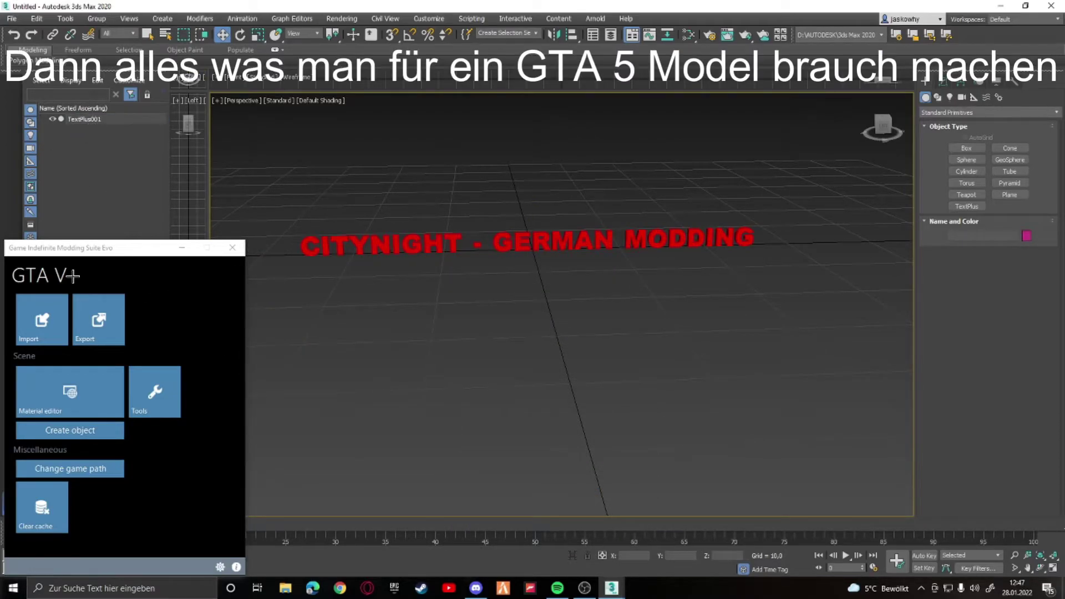
# Create a model dictionary object in GIMS Evo, then delete it
pyautogui.click(65, 431)
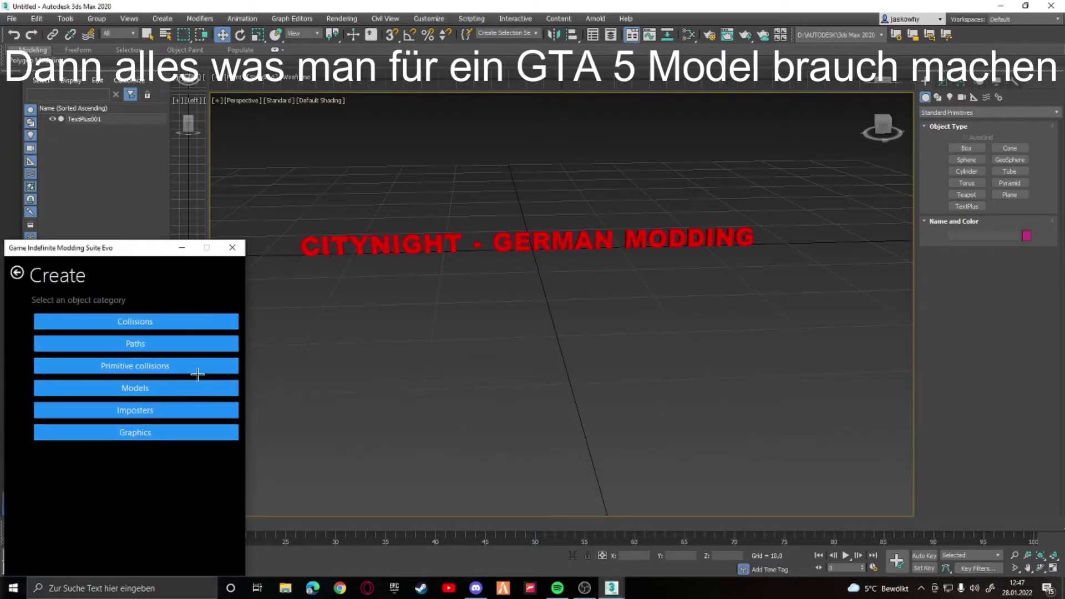
pyautogui.click(155, 388)
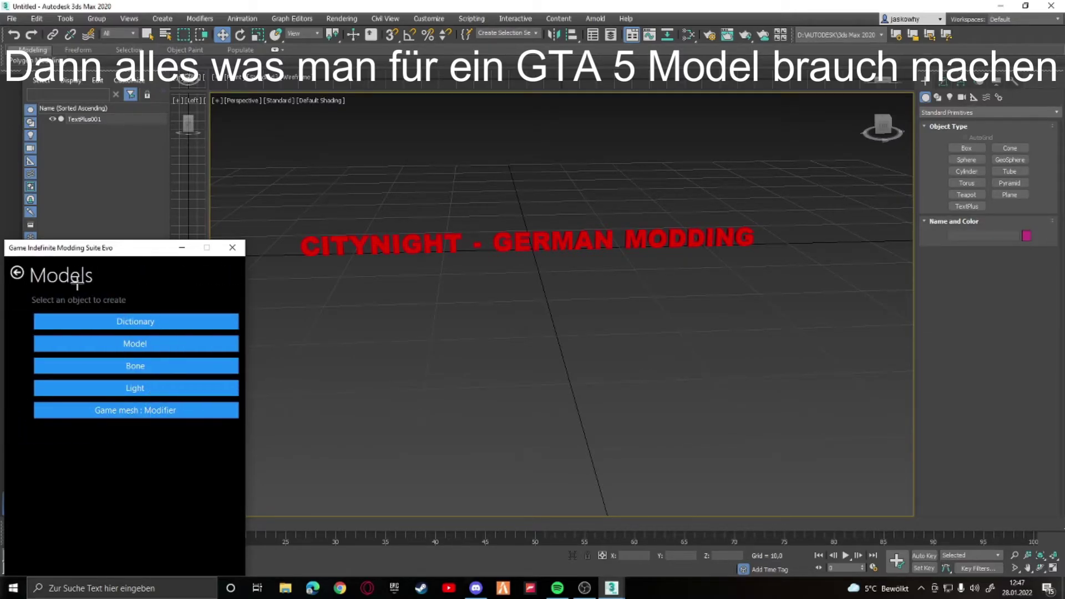
pyautogui.click(17, 273)
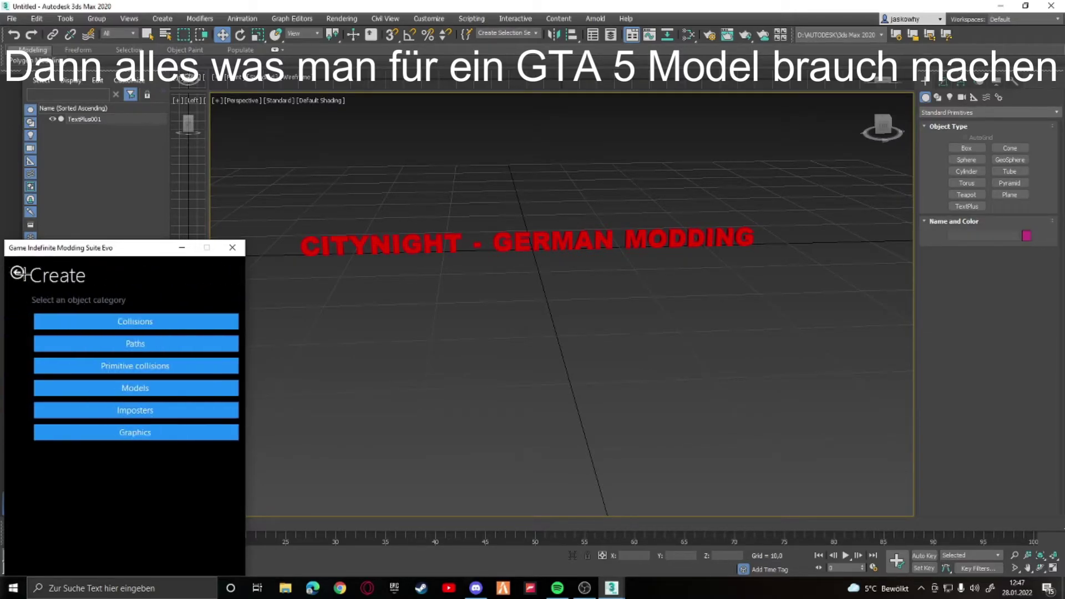
pyautogui.click(100, 388)
pyautogui.click(155, 327)
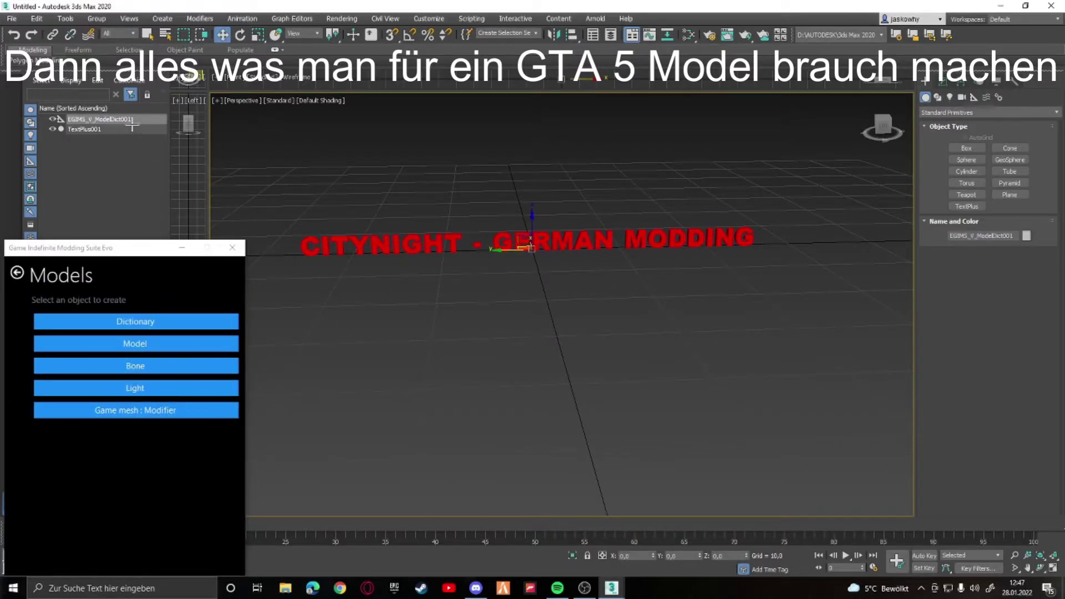
pyautogui.rightClick(131, 119)
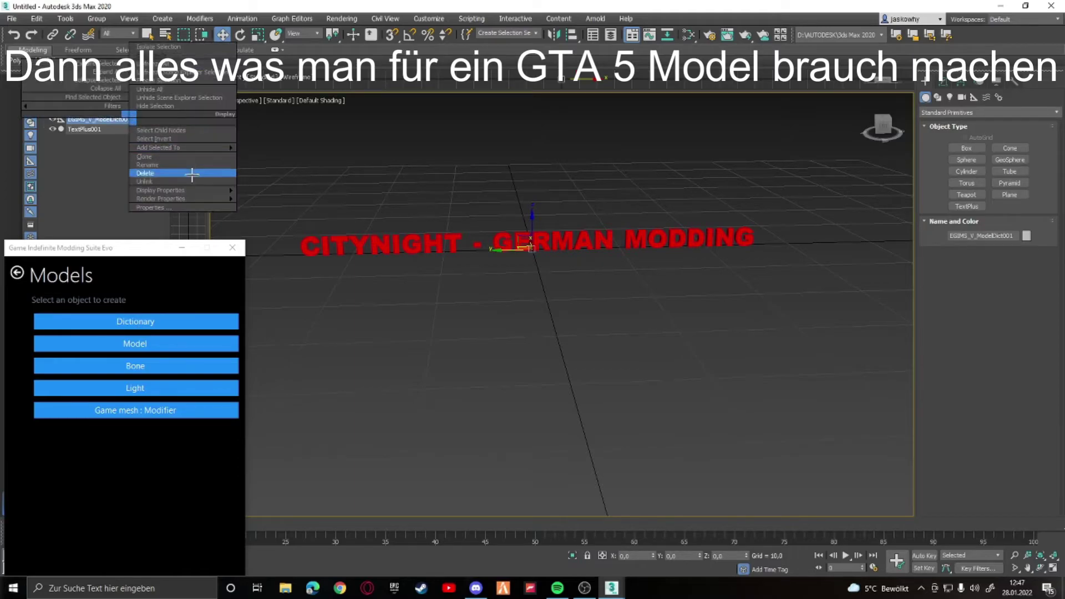
pyautogui.click(188, 175)
# Create a GTA V Model, parent TextPlus001 under it, and rename it cn-gm
pyautogui.click(158, 342)
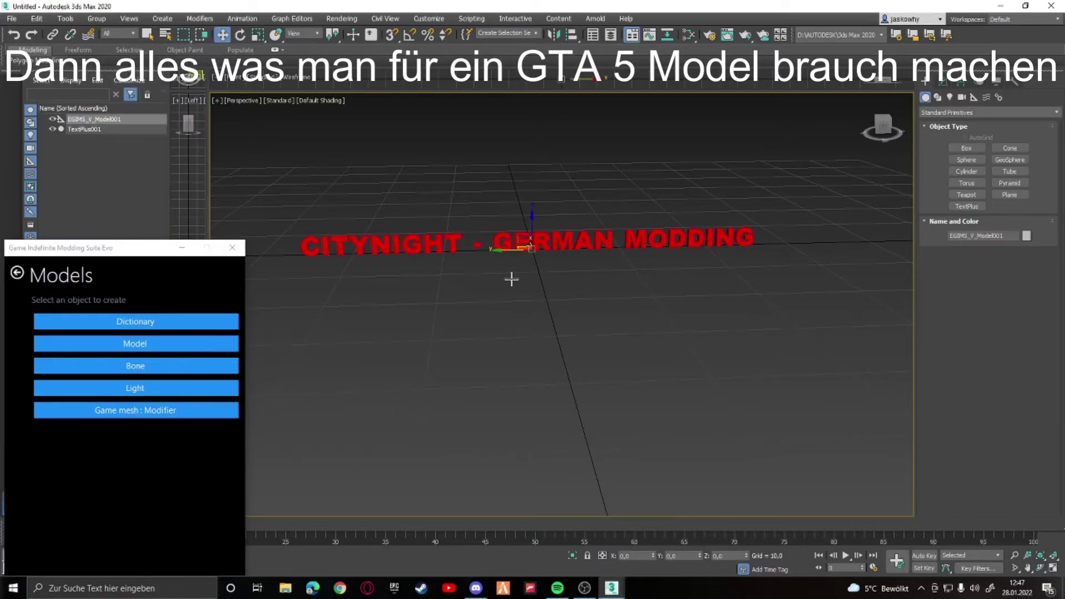
pyautogui.click(99, 131)
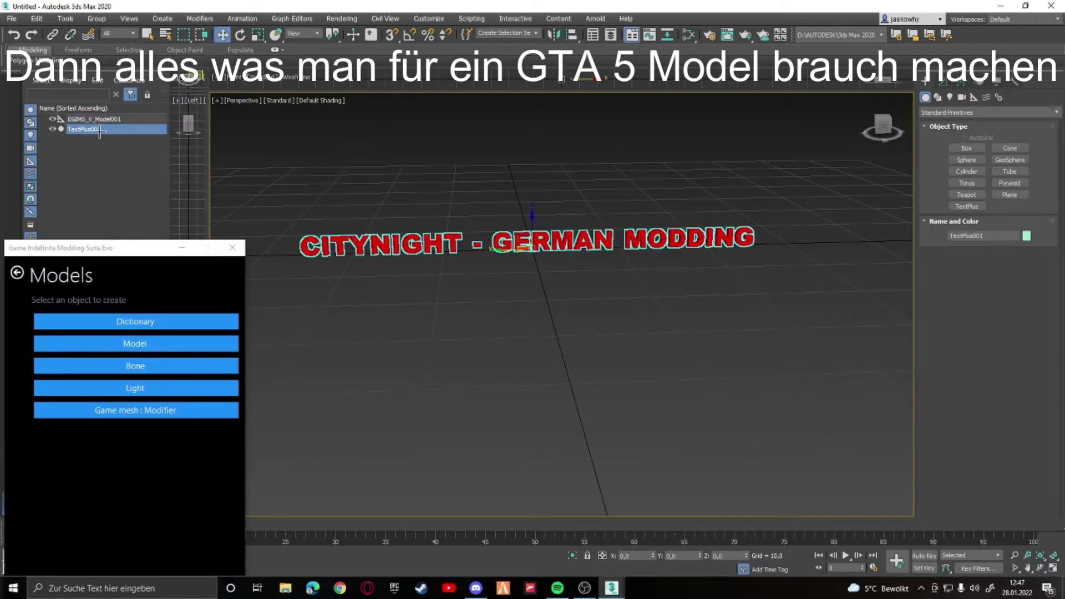
pyautogui.moveTo(100, 131); pyautogui.dragTo(108, 119)
pyautogui.rightClick(108, 118)
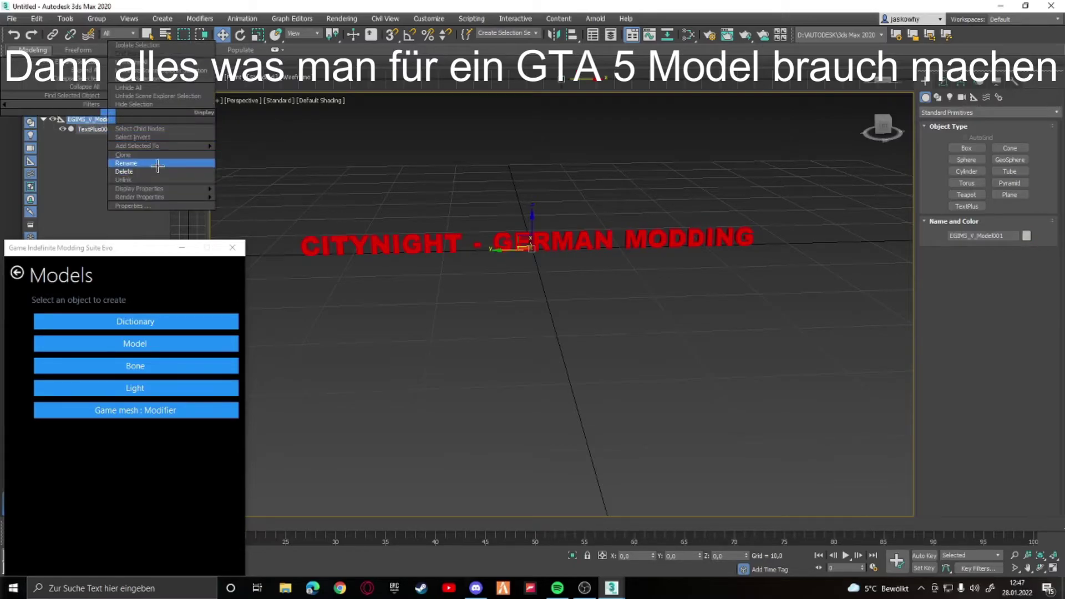
pyautogui.click(157, 165)
pyautogui.write('ci')
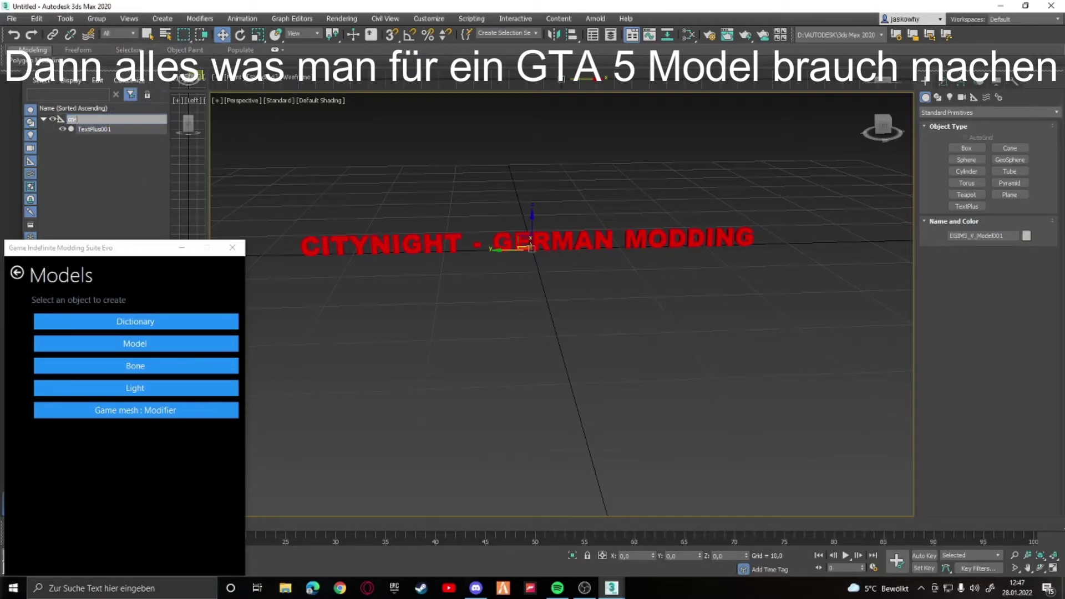
pyautogui.press('Return')
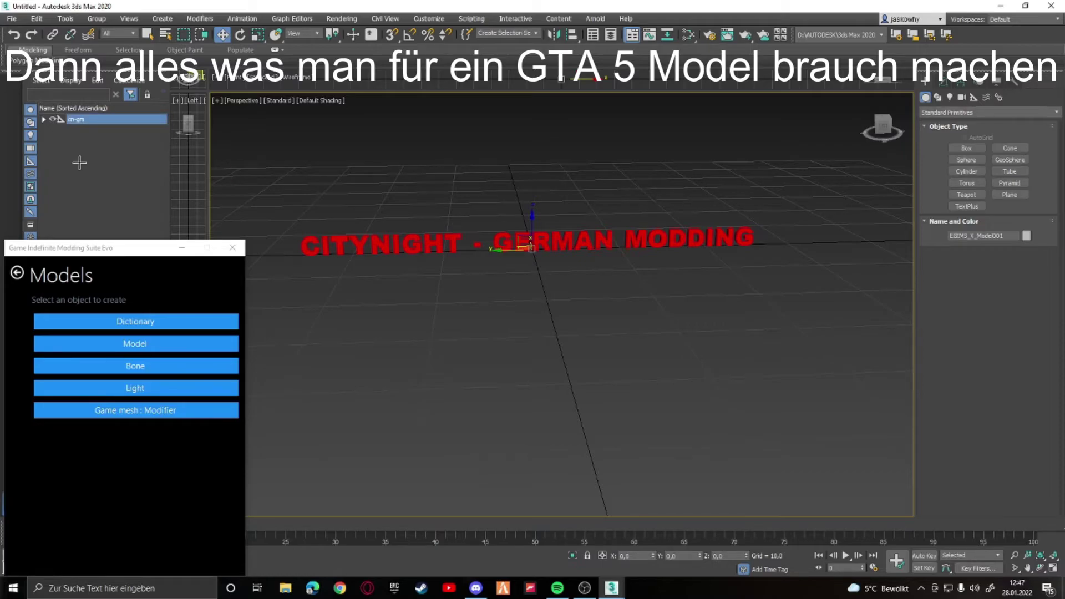
# Add a composite collision object cn_gm_col to the model
pyautogui.click(17, 272)
pyautogui.click(146, 343)
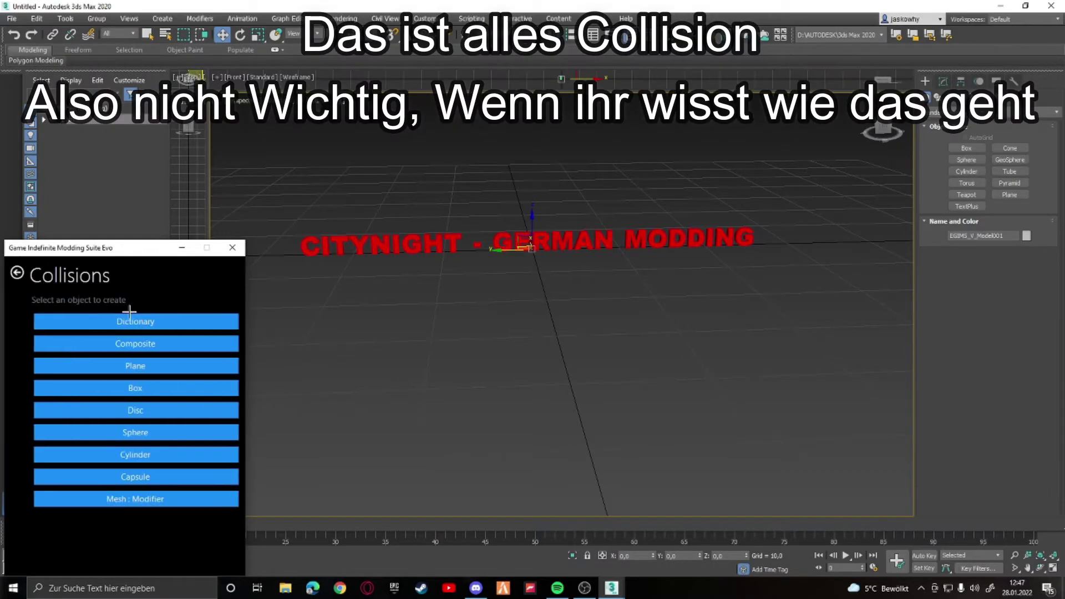
pyautogui.click(173, 338)
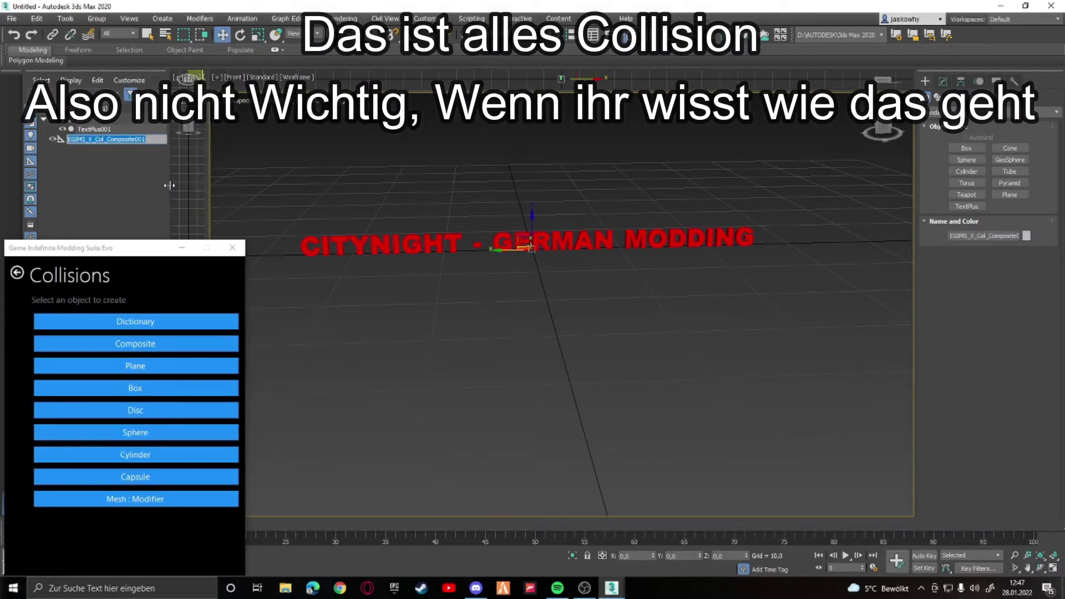
# Clone the text under cn_gm_col and name the copy sign_col
pyautogui.click(91, 129)
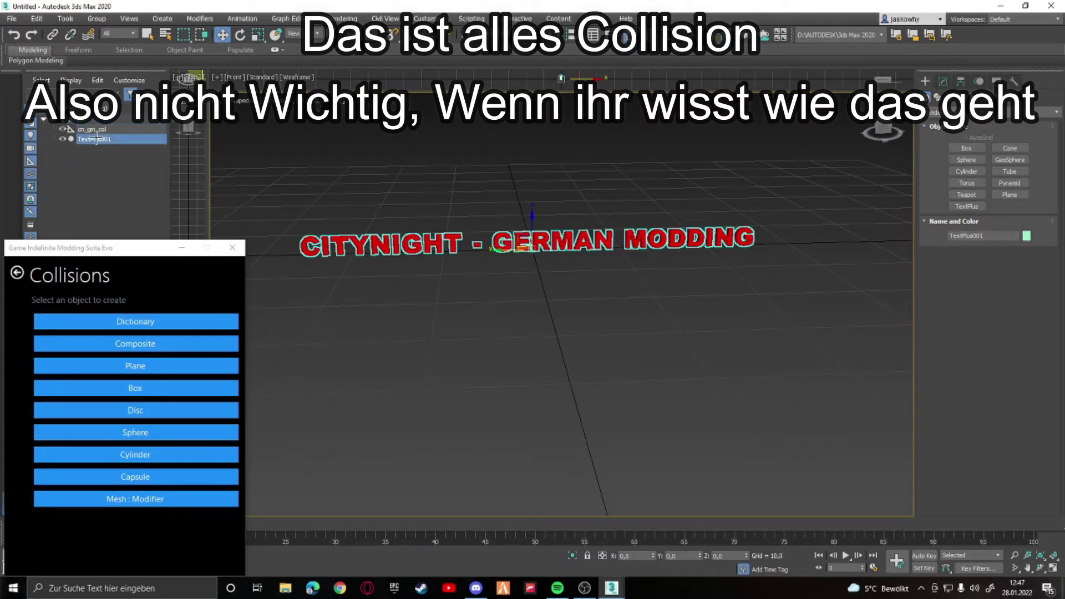
pyautogui.hotkey('ctrl', 'v')
pyautogui.press('Return')
pyautogui.moveTo(91, 149); pyautogui.dragTo(94, 132)
pyautogui.doubleClick(89, 139)
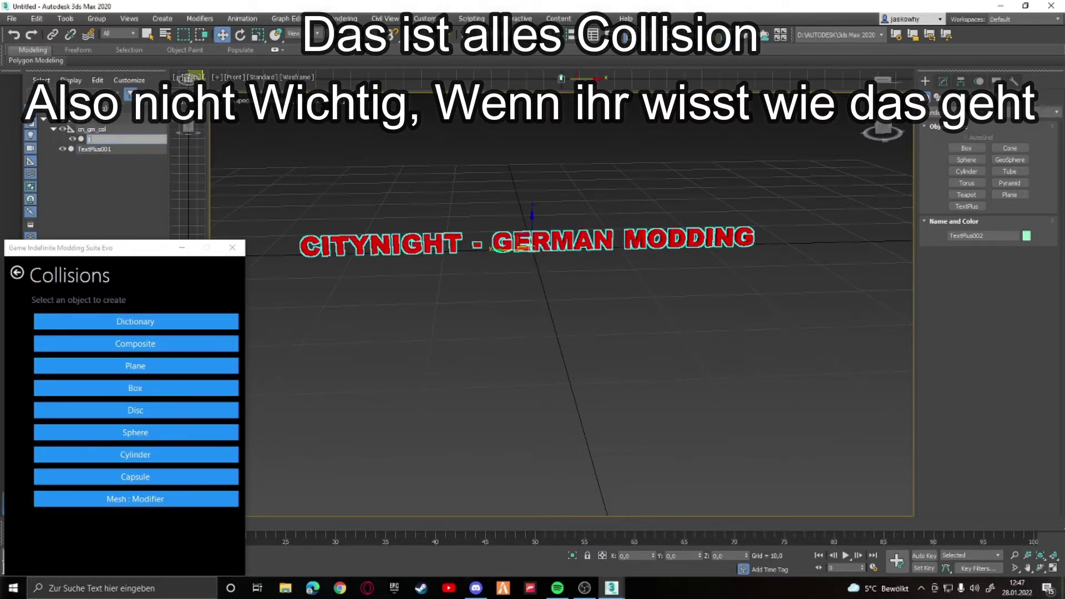
pyautogui.write('_col')
pyautogui.press('Return')
# Collapse sign_col's stack and apply the collision Mesh modifier with map animal, dynamic, vehicle, weapon flags
pyautogui.click(942, 81)
pyautogui.rightClick(976, 129)
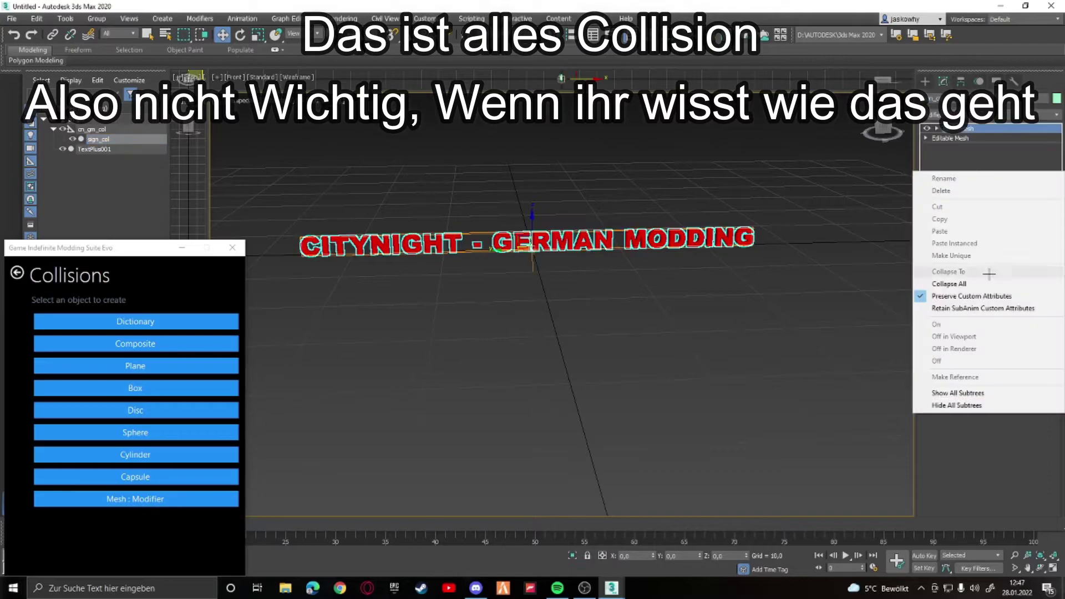
pyautogui.click(976, 360)
pyautogui.click(165, 332)
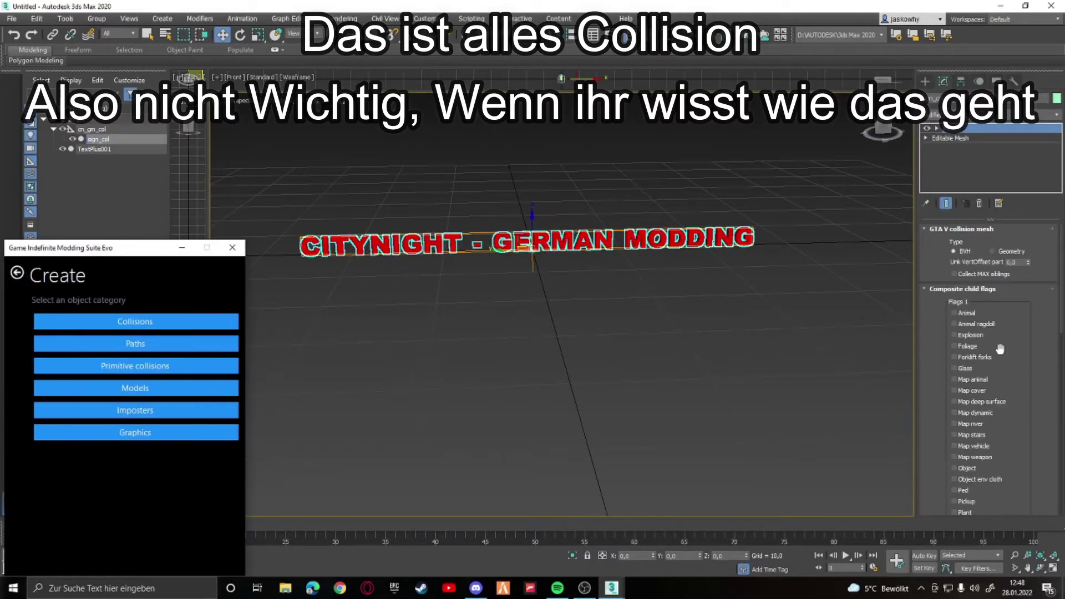
pyautogui.scroll(-1, 993, 396)
pyautogui.click(17, 272)
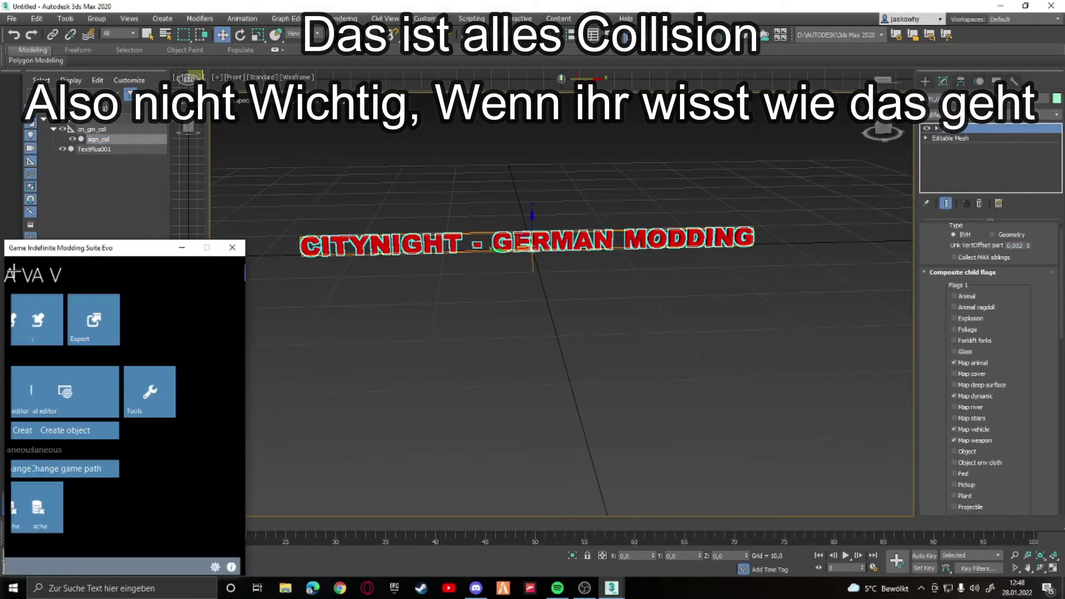
pyautogui.click(70, 391)
# Rename TextPlus001 in Scene Explorer to cn-gm_high
pyautogui.click(70, 138)
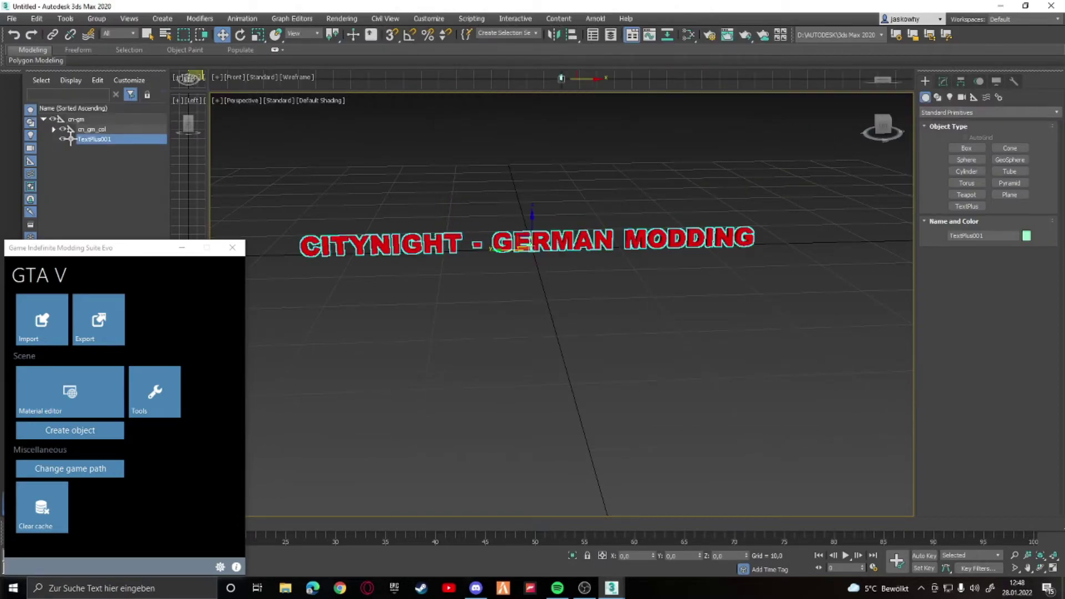
pyautogui.click(54, 129)
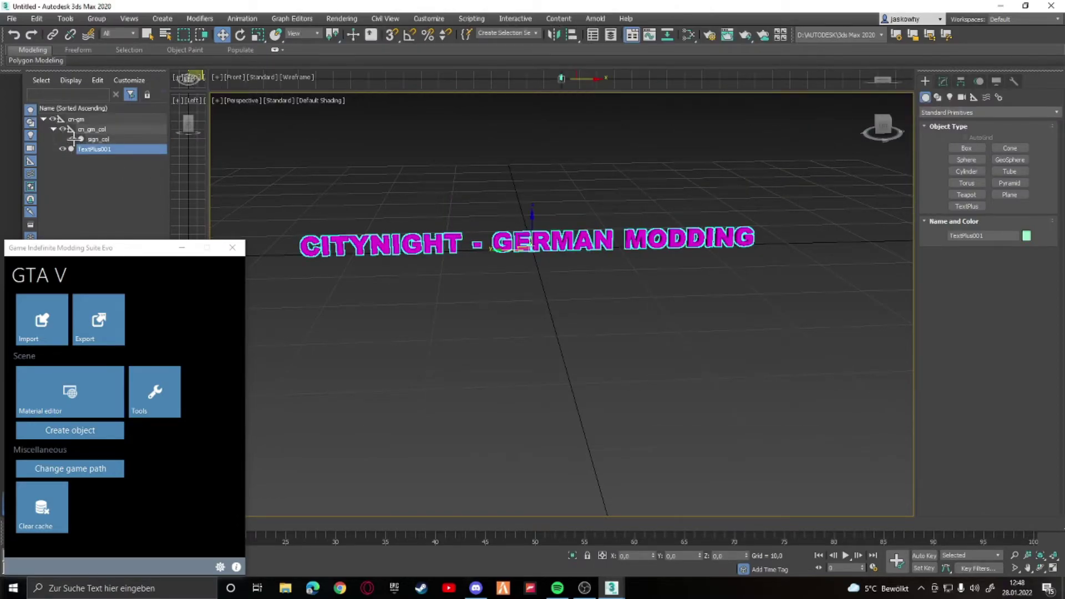
pyautogui.rightClick(111, 150)
pyautogui.click(151, 196)
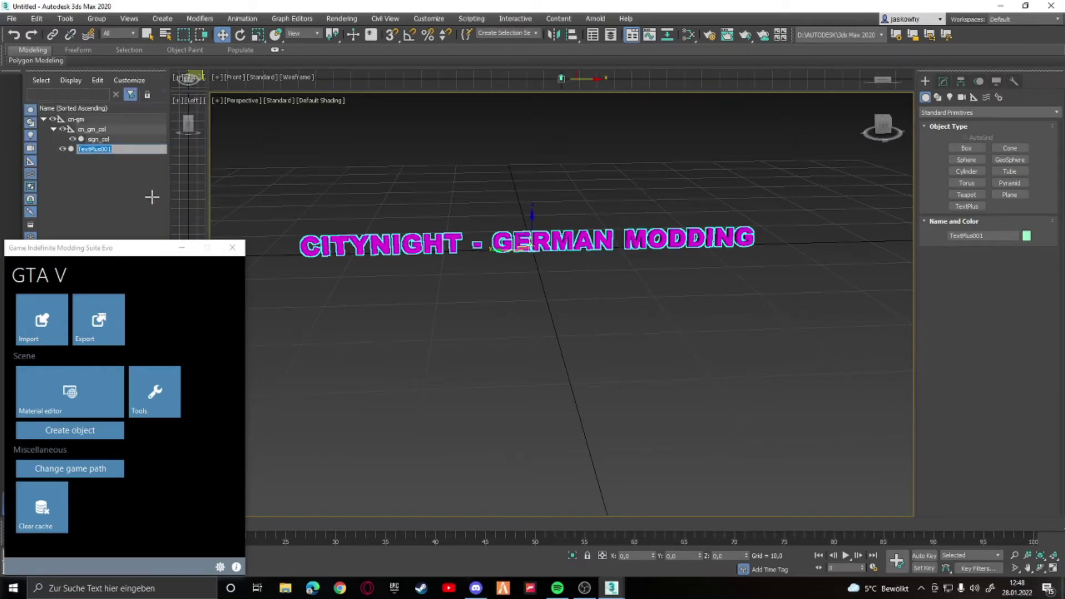
pyautogui.write('cn-gm_high')
pyautogui.press('Return')
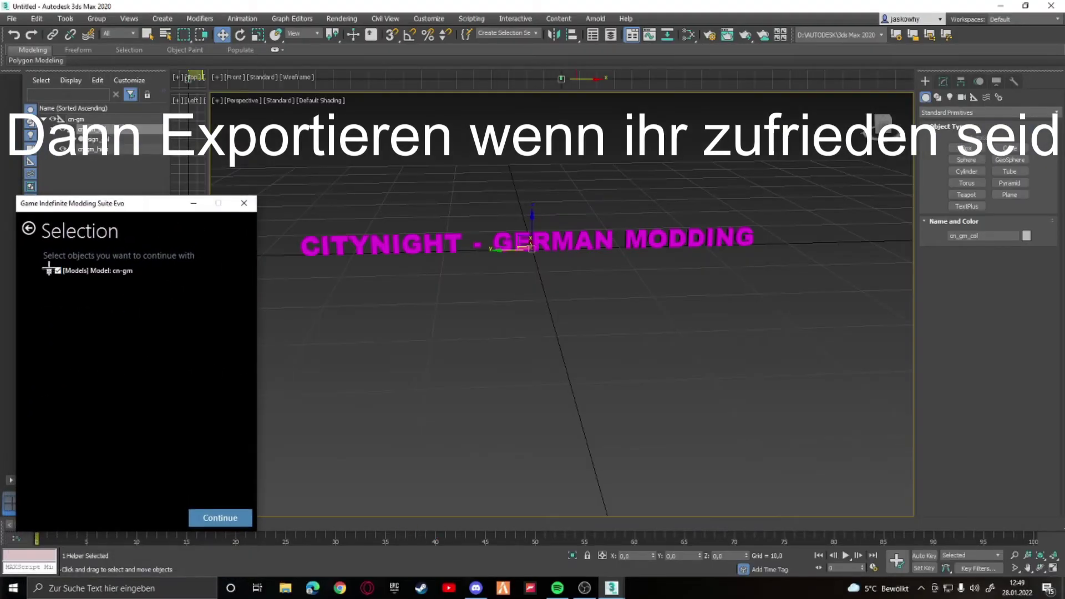
# Export cn-gm with its collision composite expanded, then inspect sign_col's collision settings
pyautogui.click(49, 272)
pyautogui.click(59, 290)
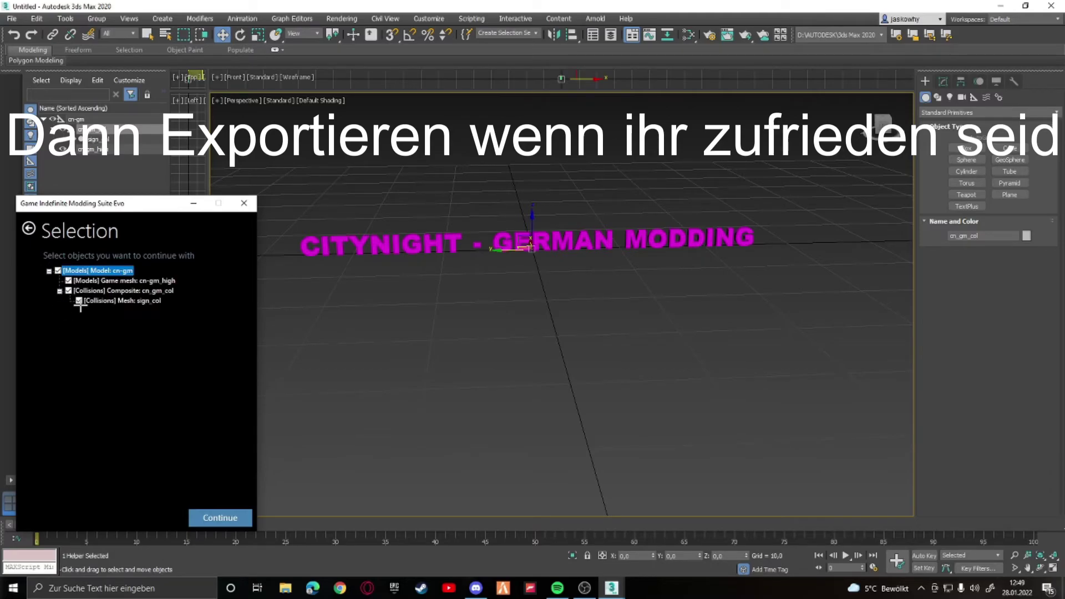
pyautogui.click(219, 517)
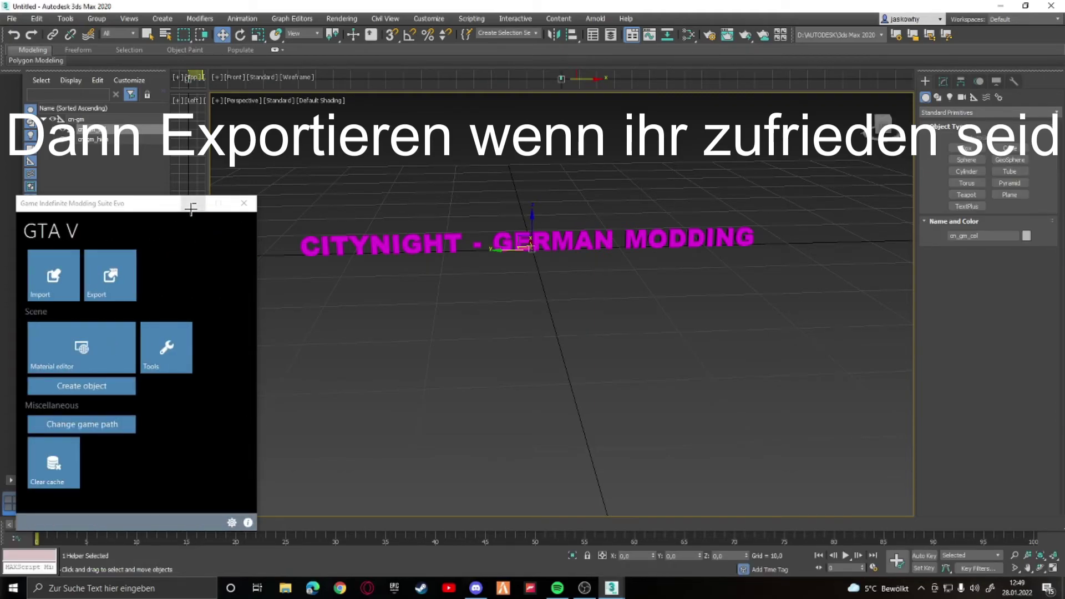
pyautogui.click(96, 140)
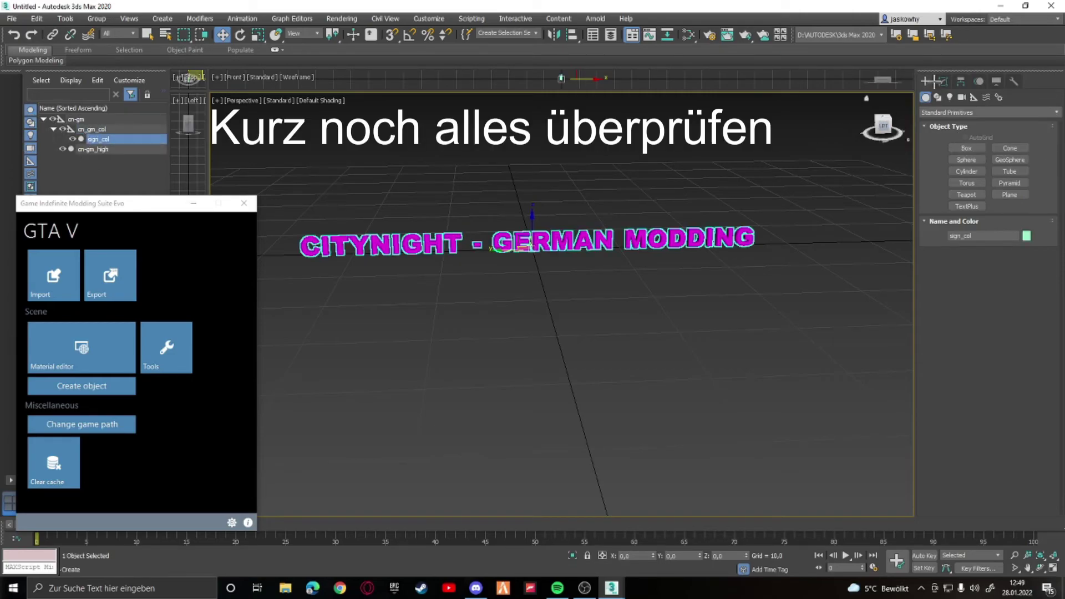
pyautogui.click(943, 81)
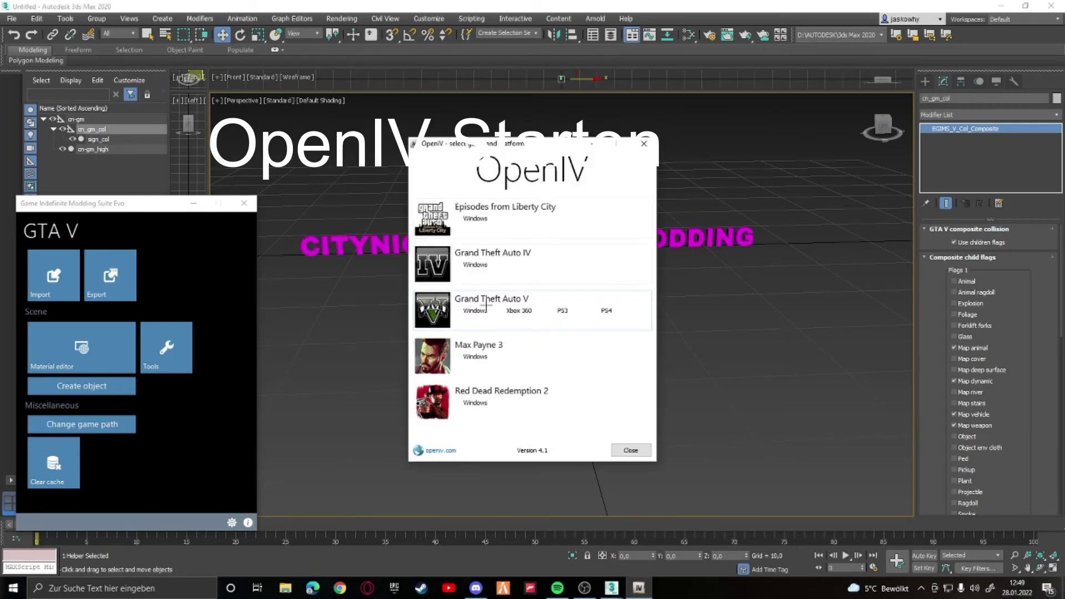
# Start OpenIV for Grand Theft Auto V on Windows and browse into the game folders
pyautogui.click(484, 309)
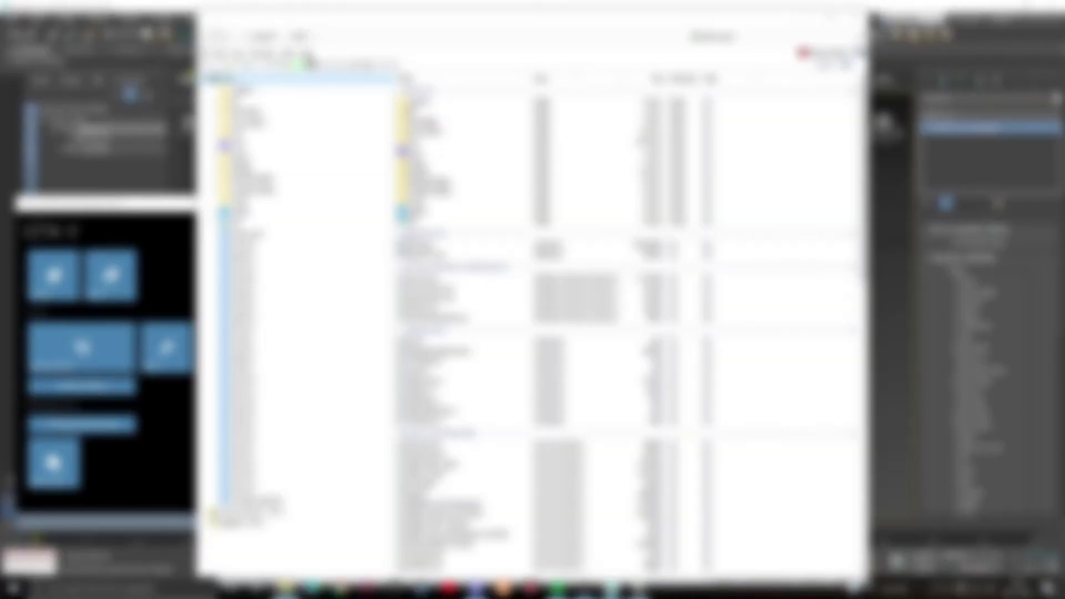
pyautogui.doubleClick(487, 402)
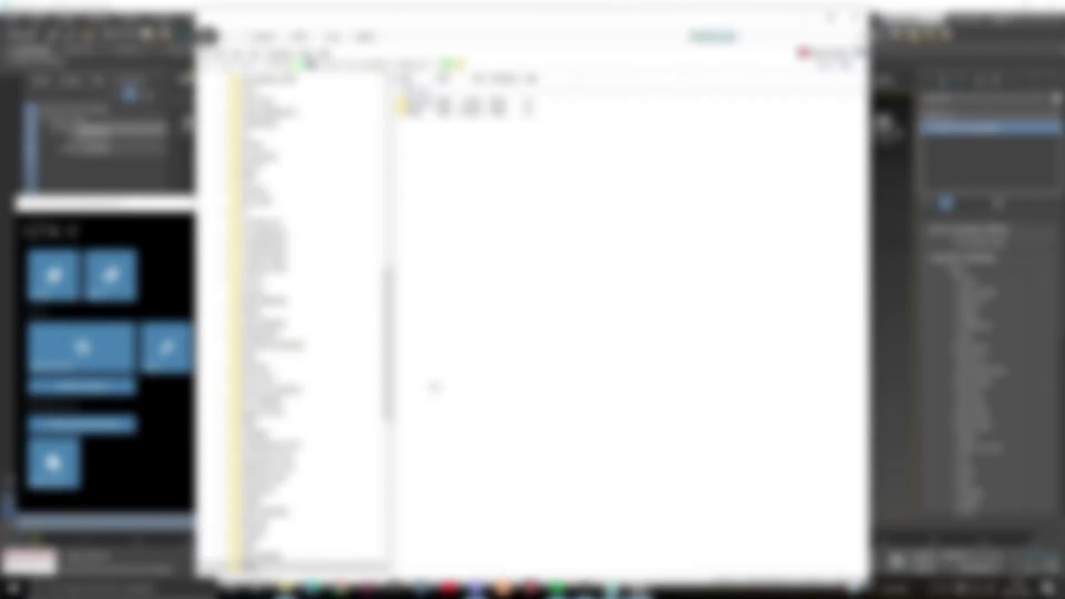
pyautogui.press('Return')
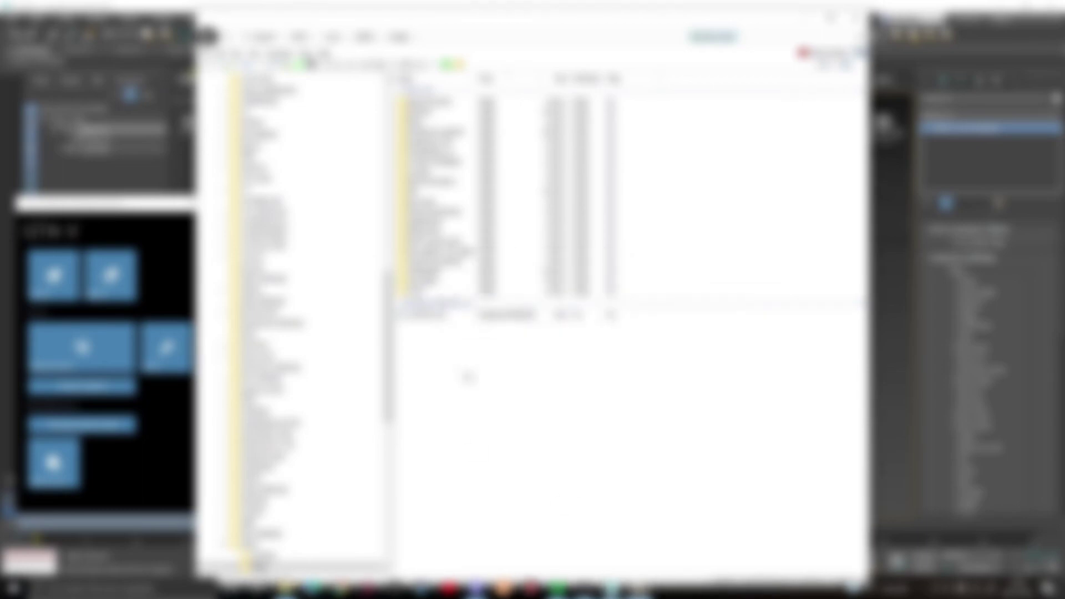